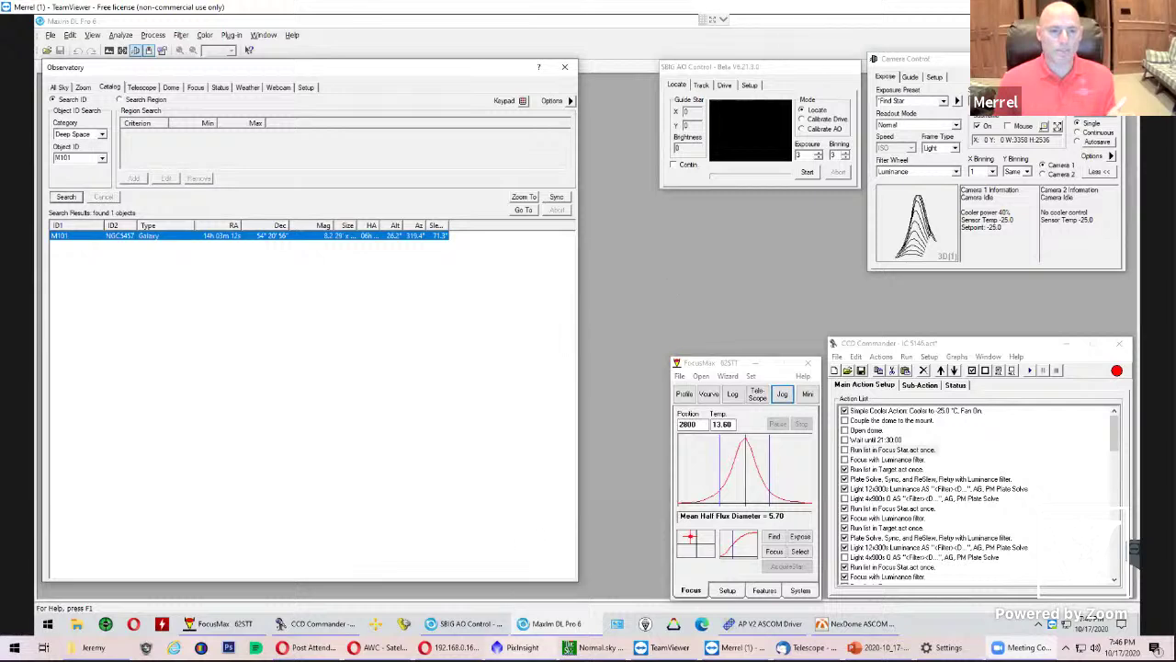
Switch to PixInsight and view the Luminance_5_minute_IC5146 image, collapsing it back to its icon when done.
key(alt+Tab)
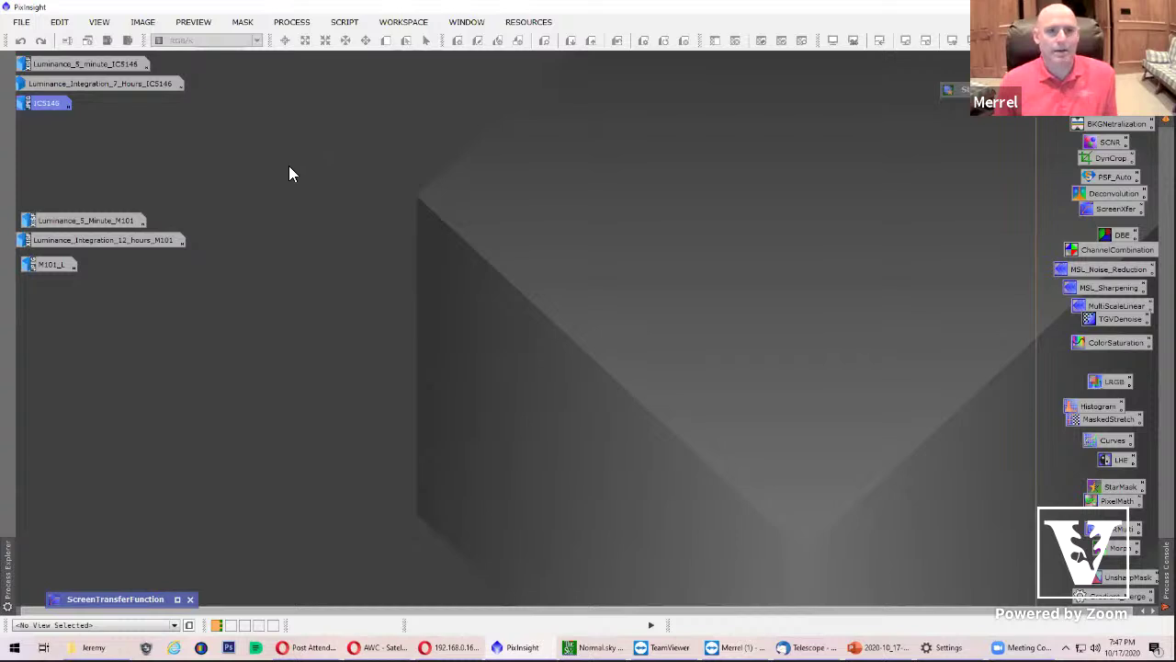
click(88, 68)
mouse_move(90, 66)
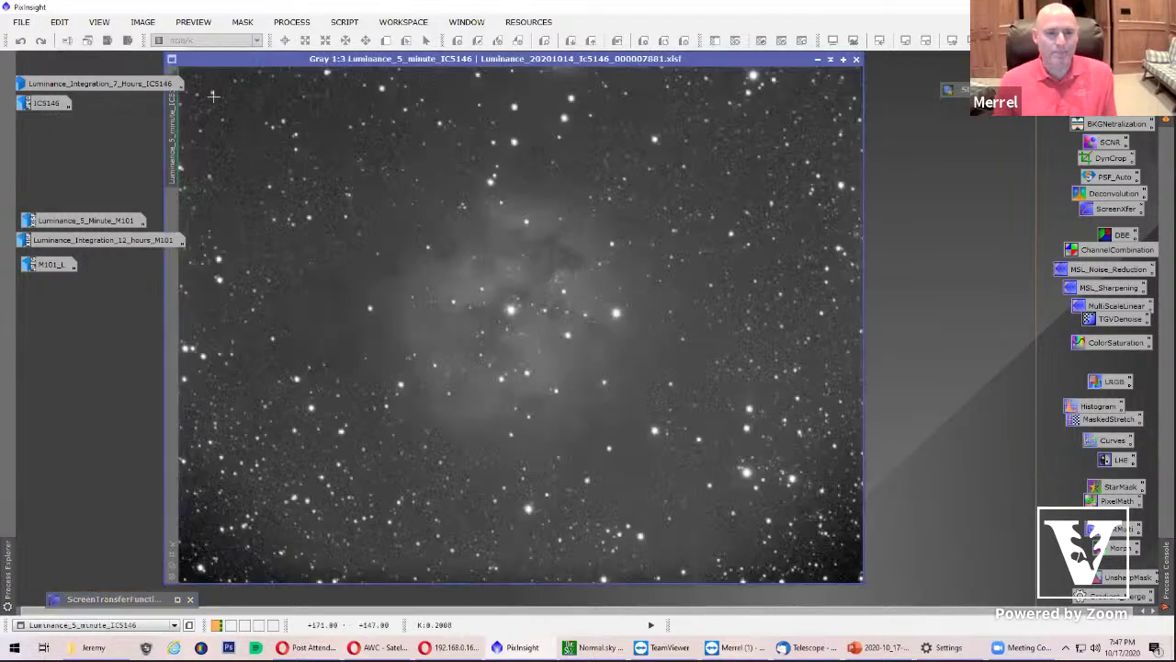
click(818, 59)
View the 5-minute M101 luminance, its 12-hour integration and the M101_L color image in turn, collapsing each after viewing.
double_click(99, 220)
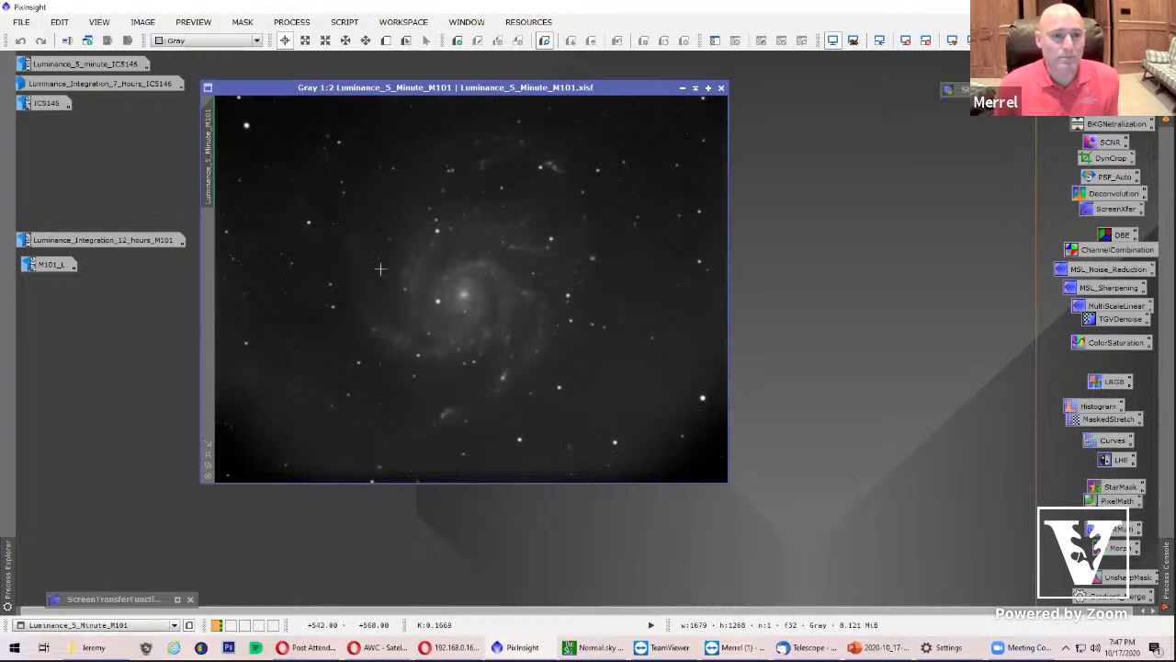
click(682, 88)
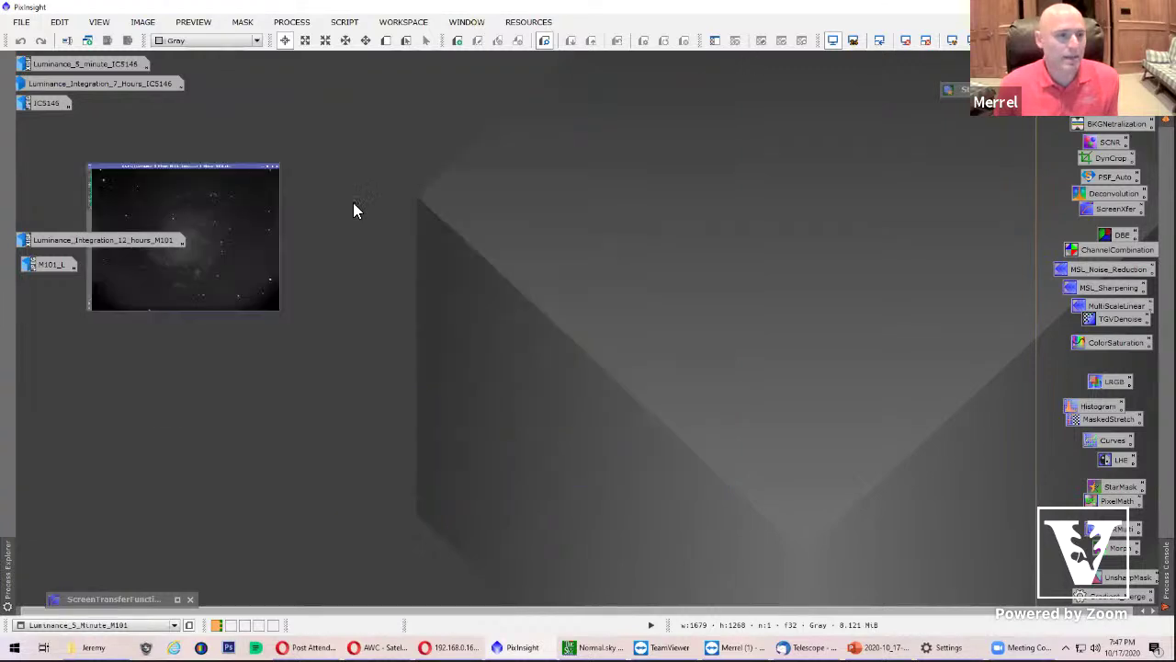
double_click(109, 239)
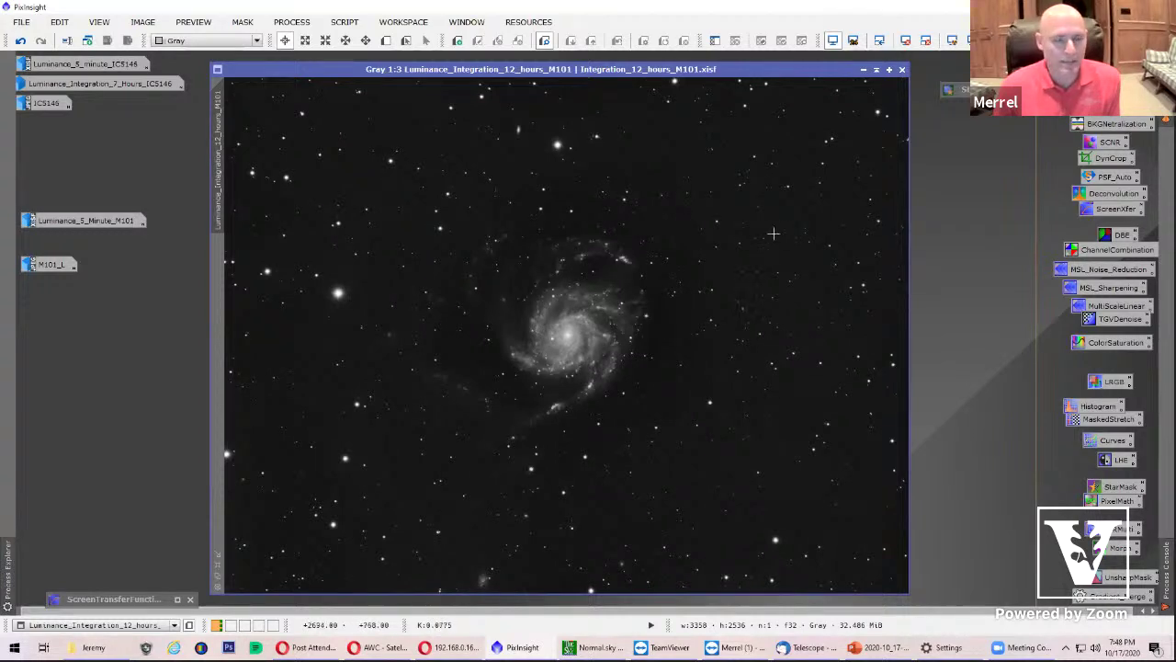
click(865, 71)
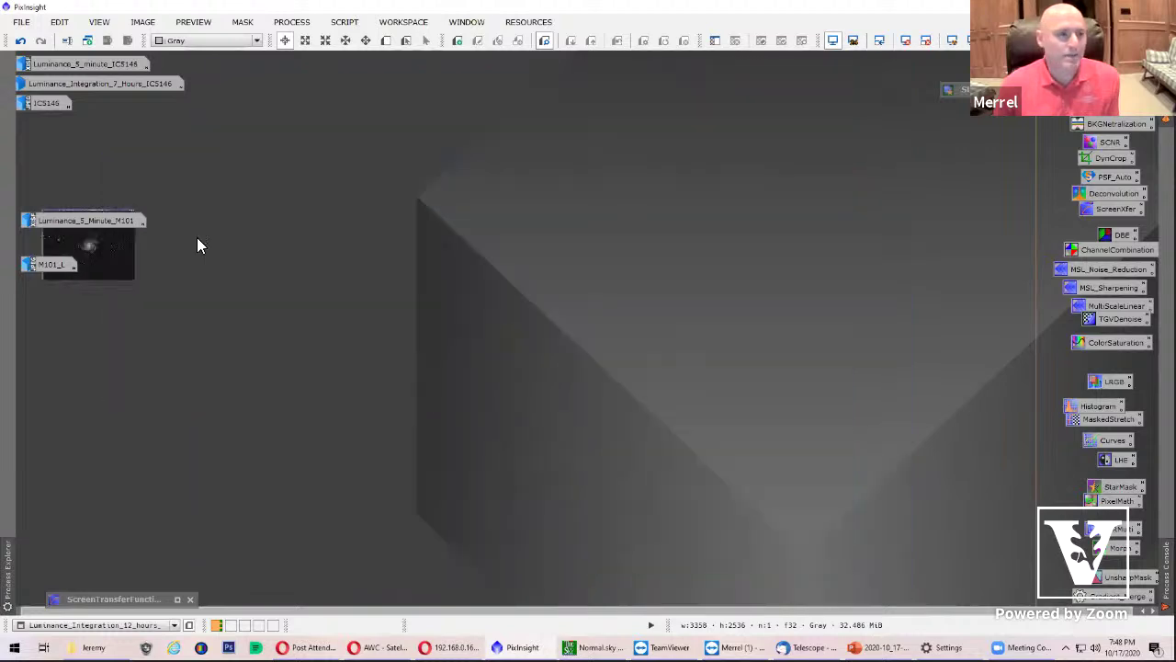
double_click(54, 266)
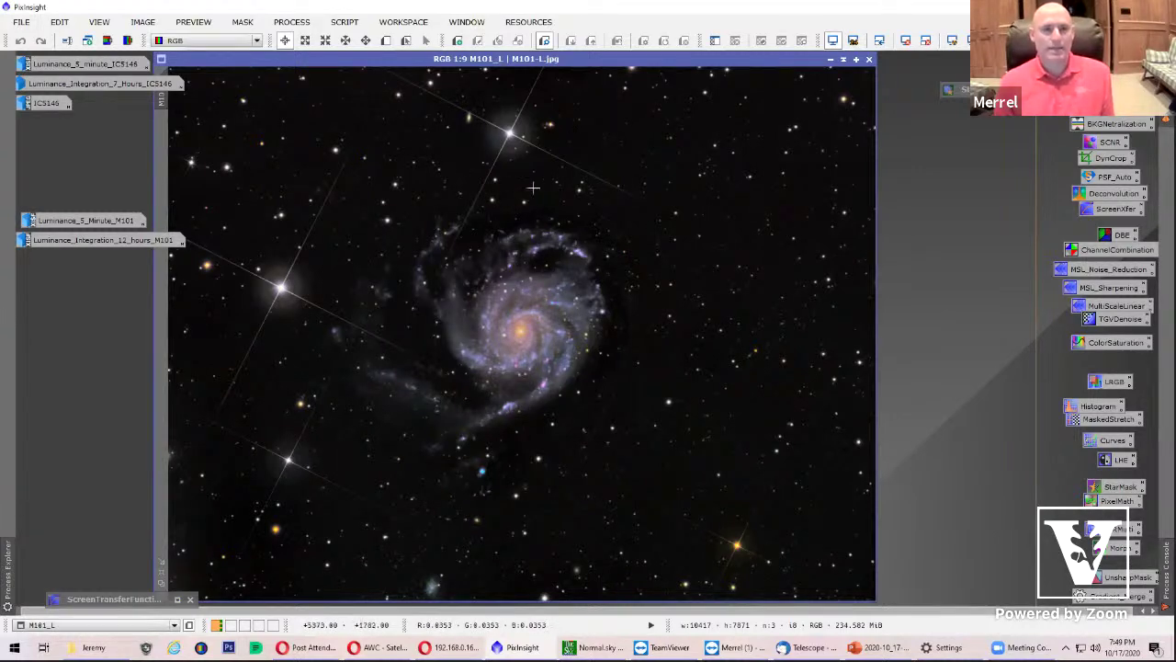
click(829, 61)
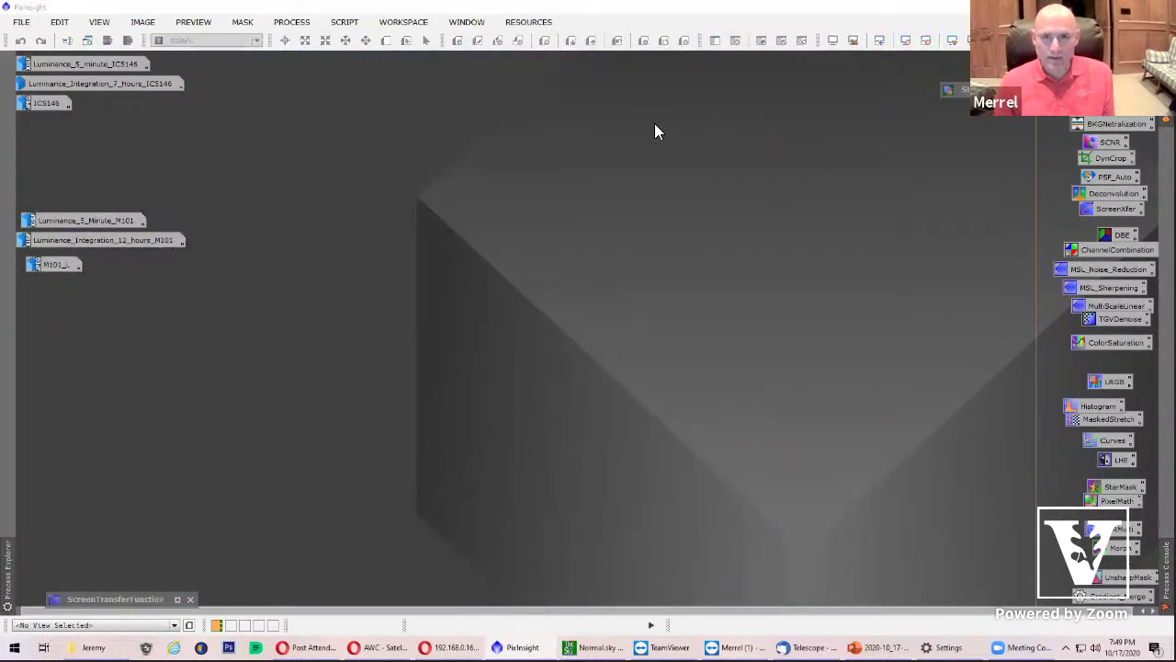
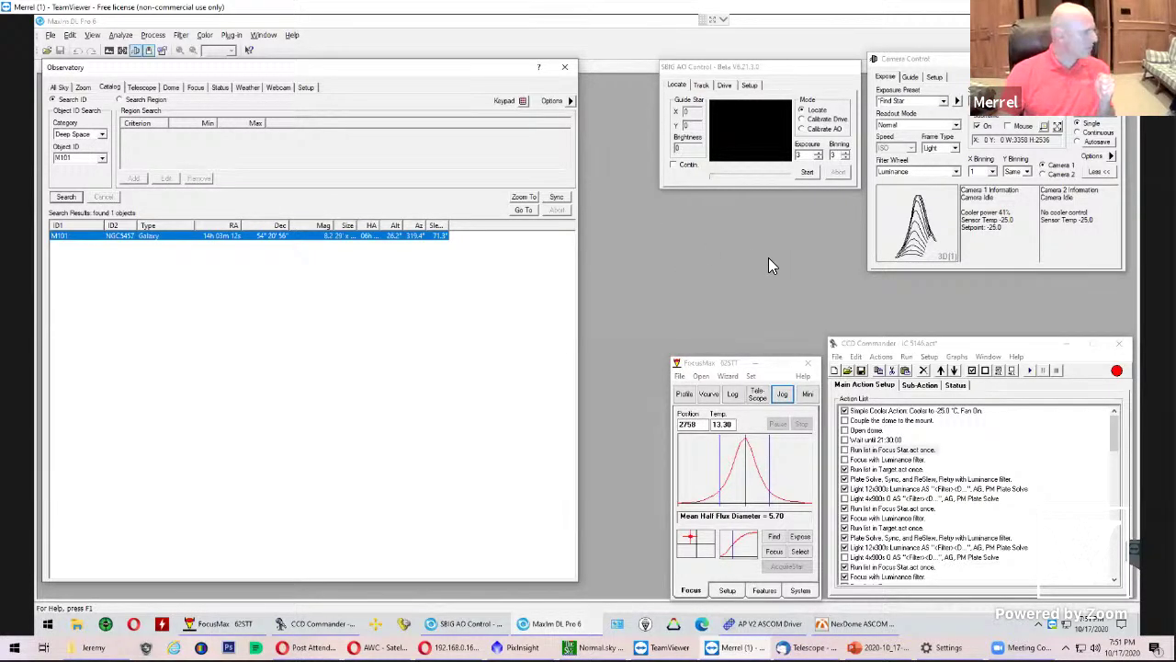
Bring the CCD Commander window clear of its neighbours and start running the IC 5146 action list.
drag(970, 343, 899, 325)
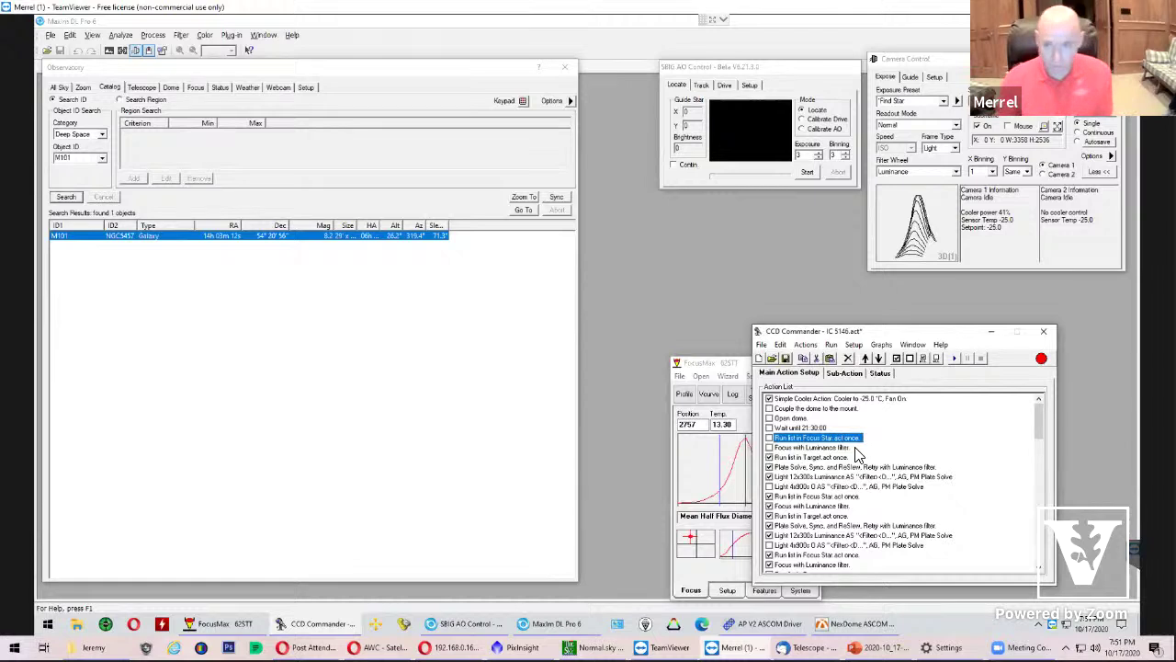
click(954, 359)
Check the telescope inside the dome on the browser's live video, and return to the remote observatory session.
click(450, 647)
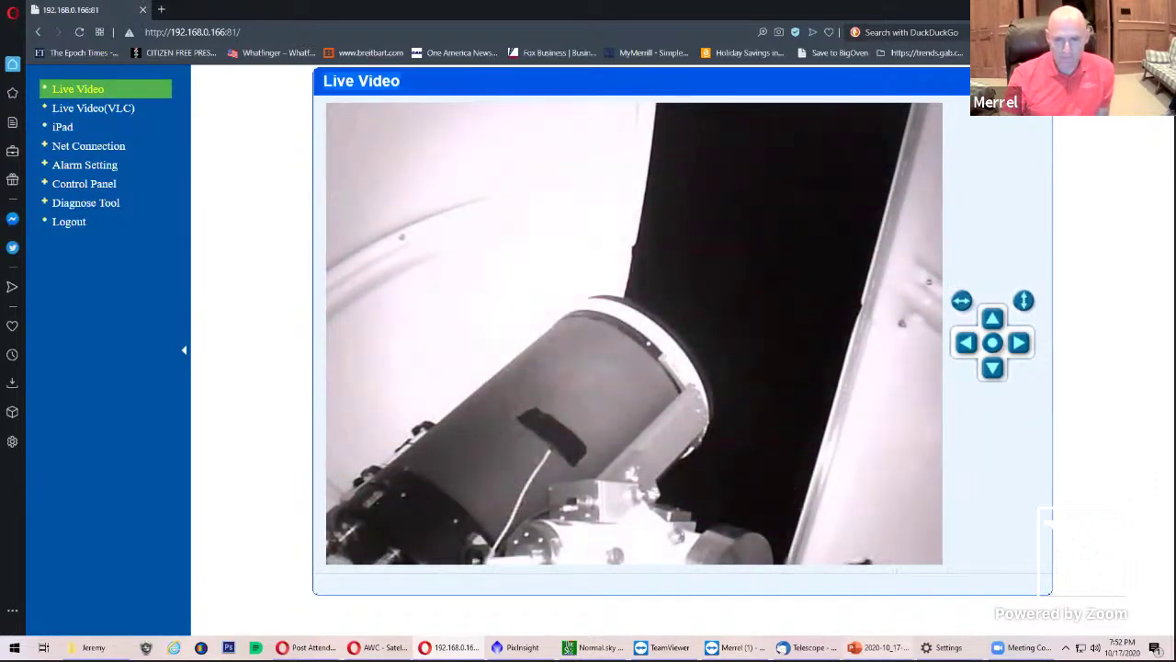
mouse_move(869, 647)
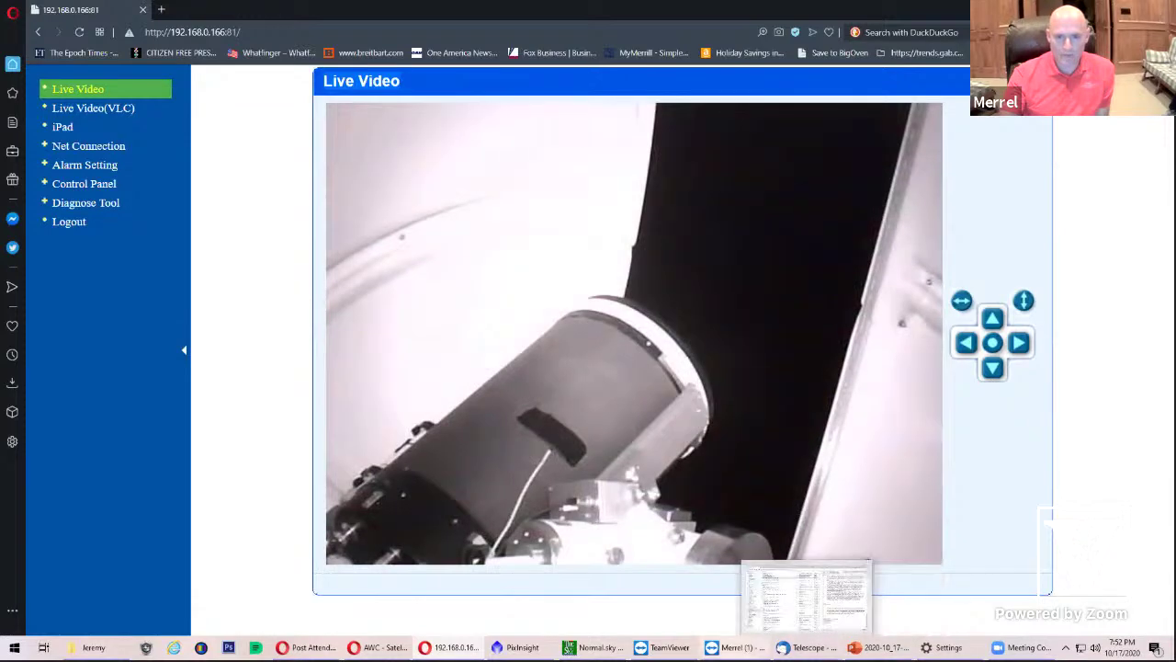
click(732, 647)
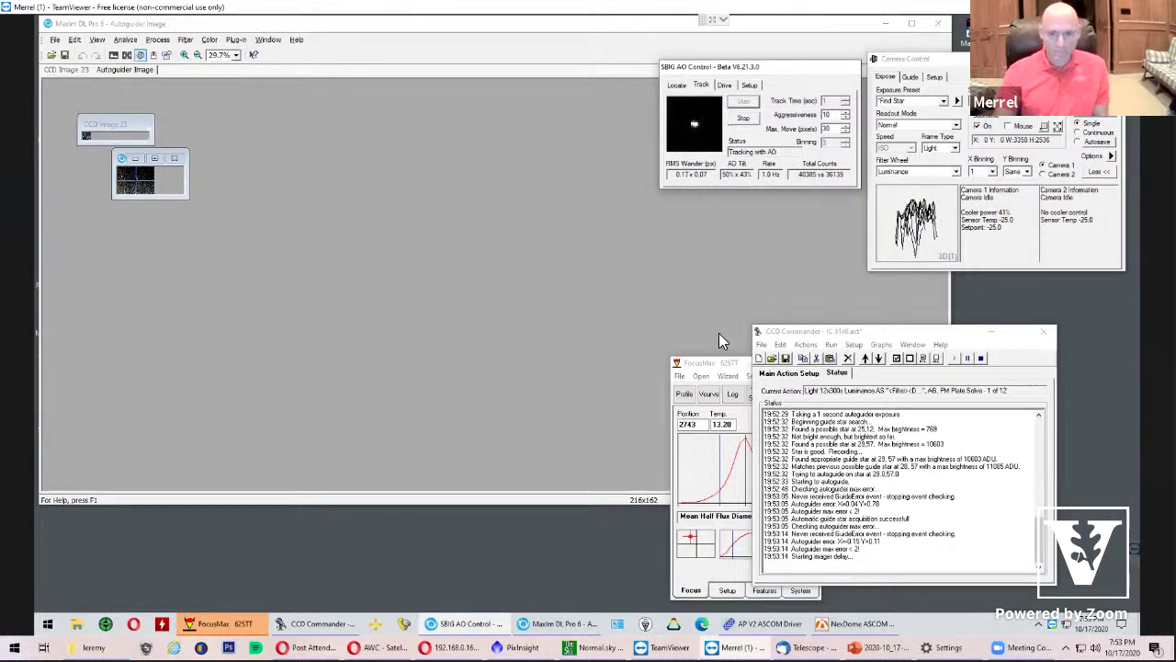
In PixInsight, compare the IC5146 5-minute luminance and 7-hour integration, collapsing each, and open the IC5146 color image.
click(519, 647)
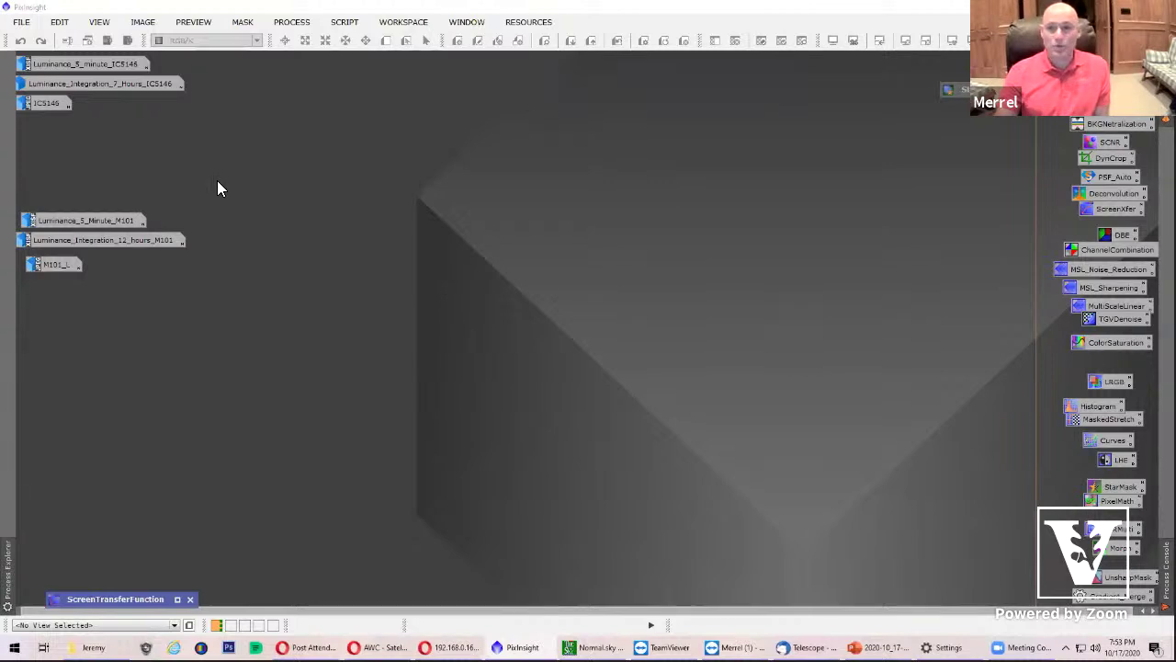
click(94, 68)
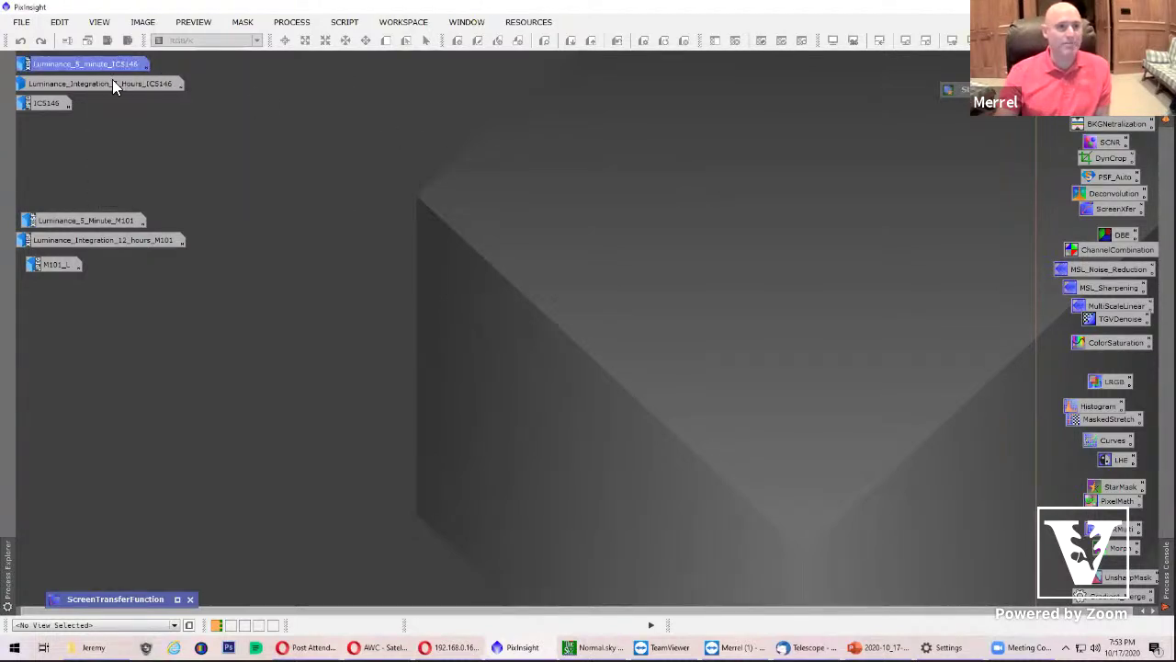
double_click(85, 72)
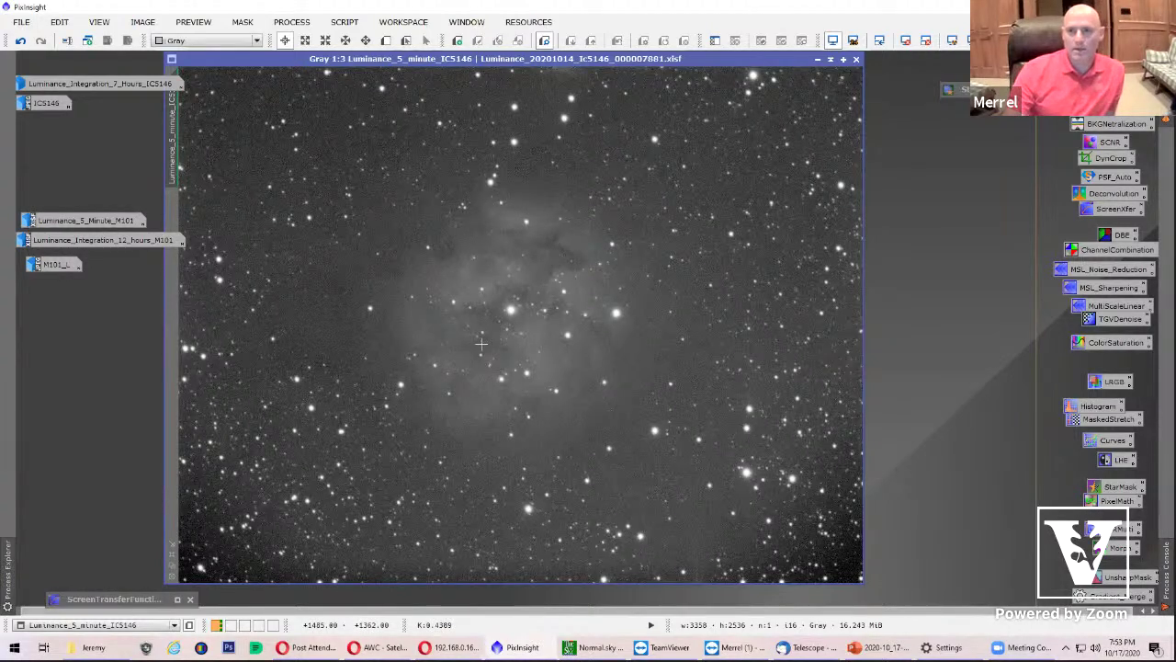
click(818, 60)
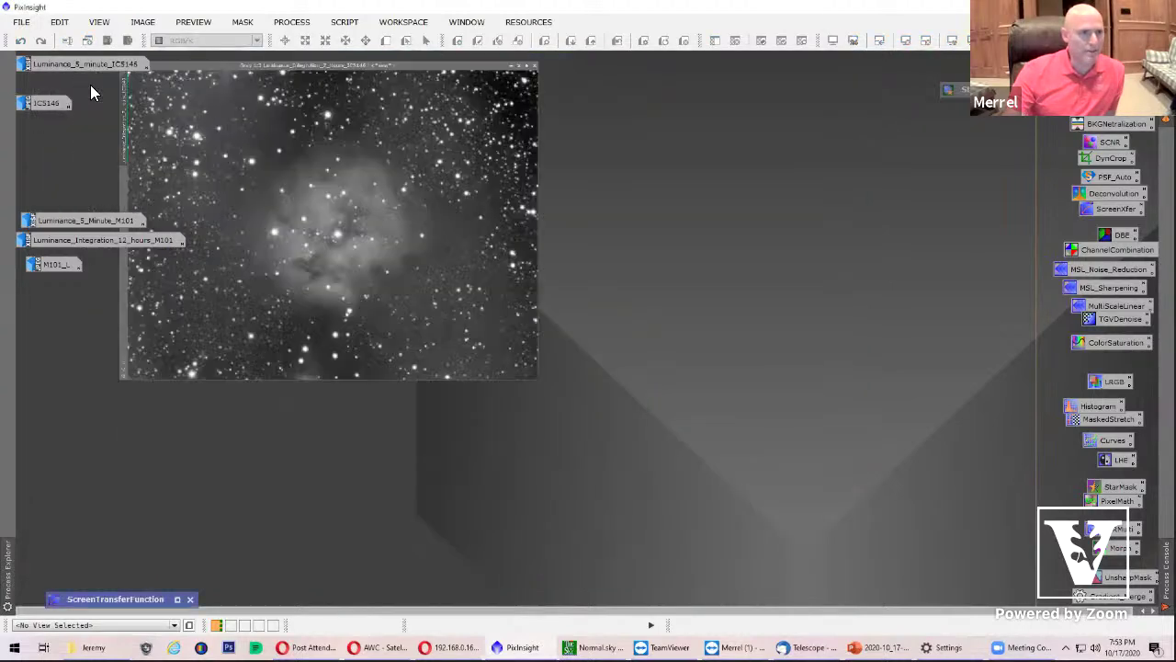
double_click(59, 80)
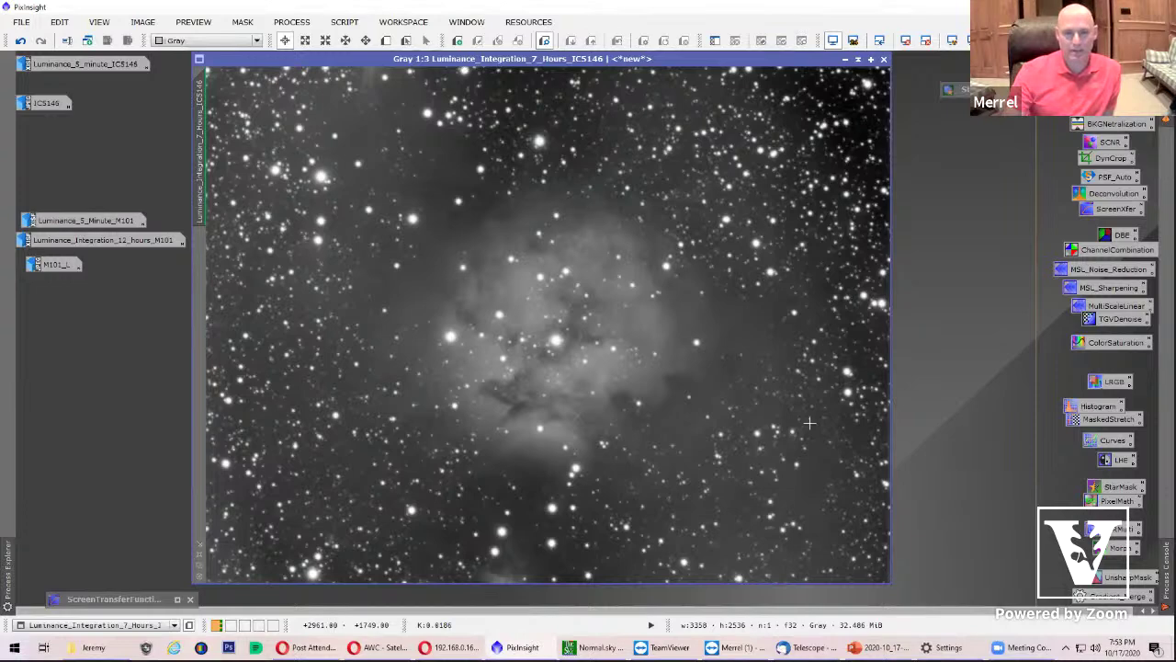
click(844, 57)
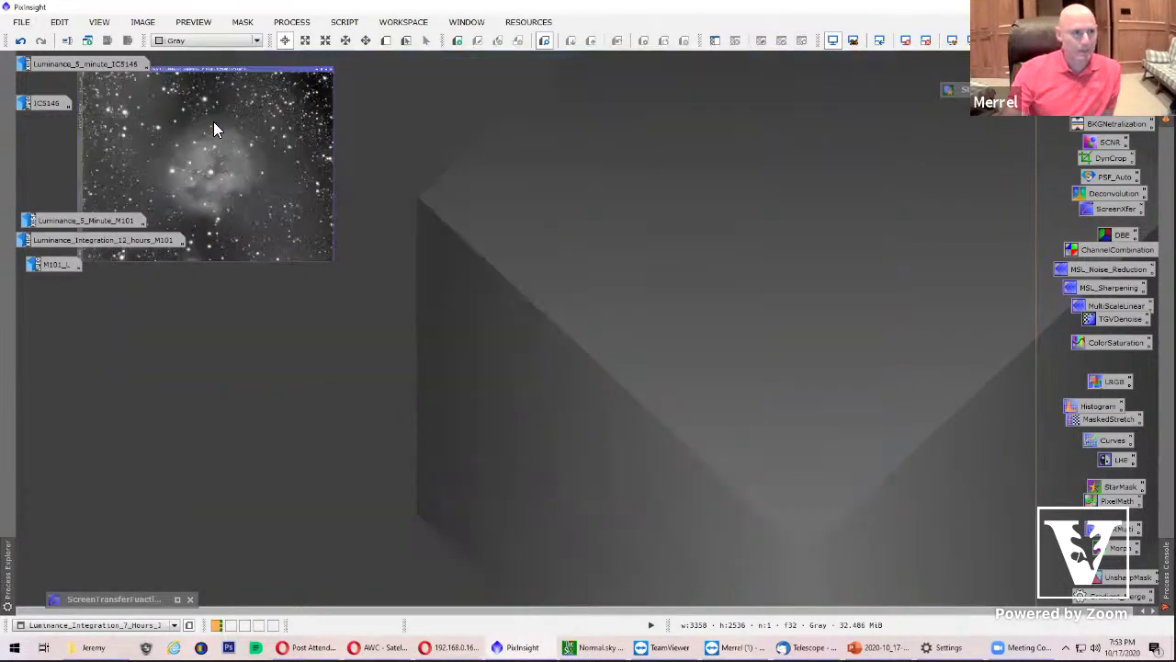
double_click(38, 104)
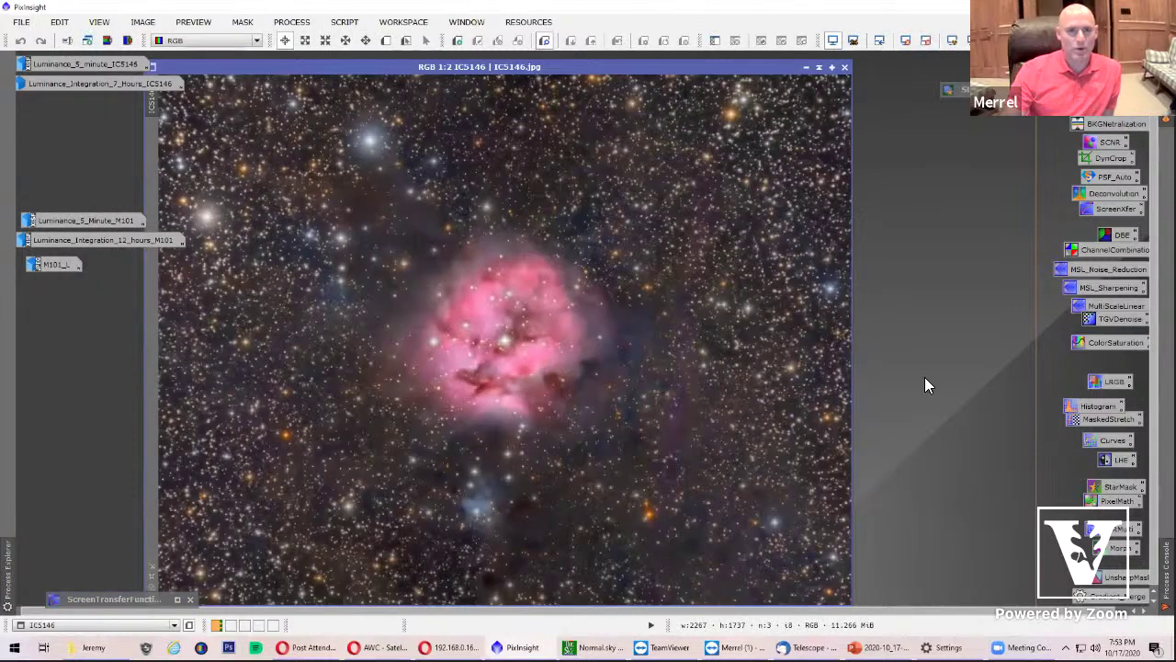
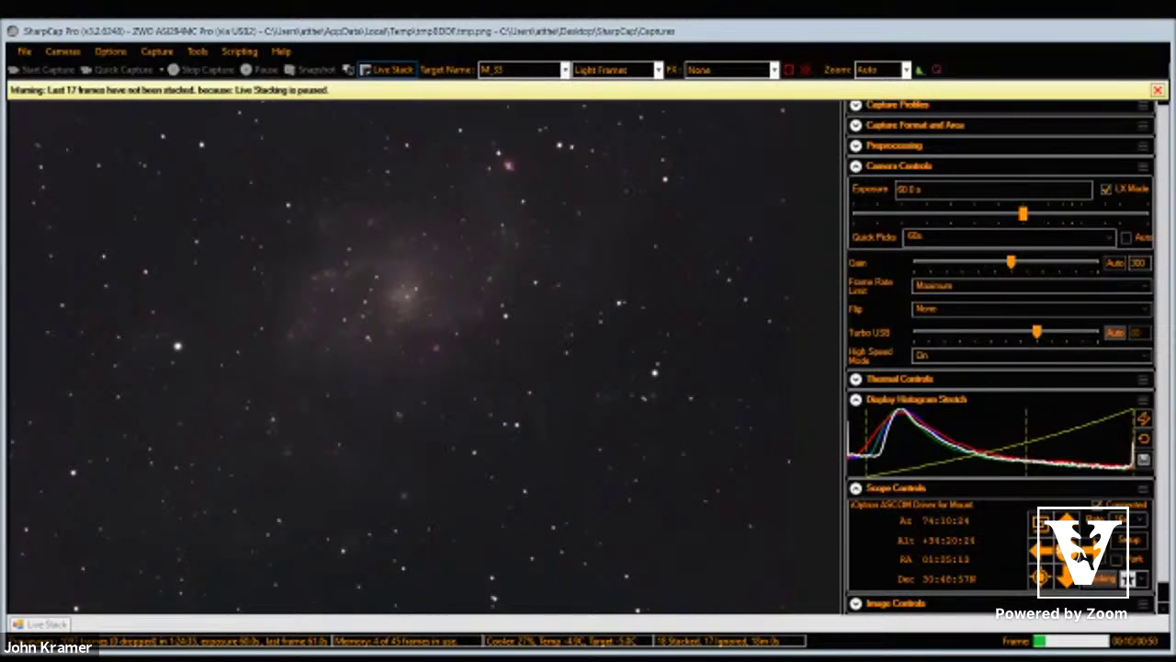
mouse_move(382, 273)
mouse_down()
mouse_move(373, 333)
mouse_move(515, 274)
mouse_move(518, 254)
mouse_move(467, 166)
mouse_move(439, 169)
mouse_up()
mouse_move(405, 248)
mouse_down()
mouse_move(331, 276)
mouse_move(366, 480)
mouse_move(474, 451)
mouse_up()
mouse_move(408, 230)
mouse_down()
mouse_move(219, 459)
mouse_move(474, 557)
mouse_up()
mouse_move(529, 310)
mouse_down()
mouse_move(590, 145)
mouse_move(524, 173)
mouse_up()
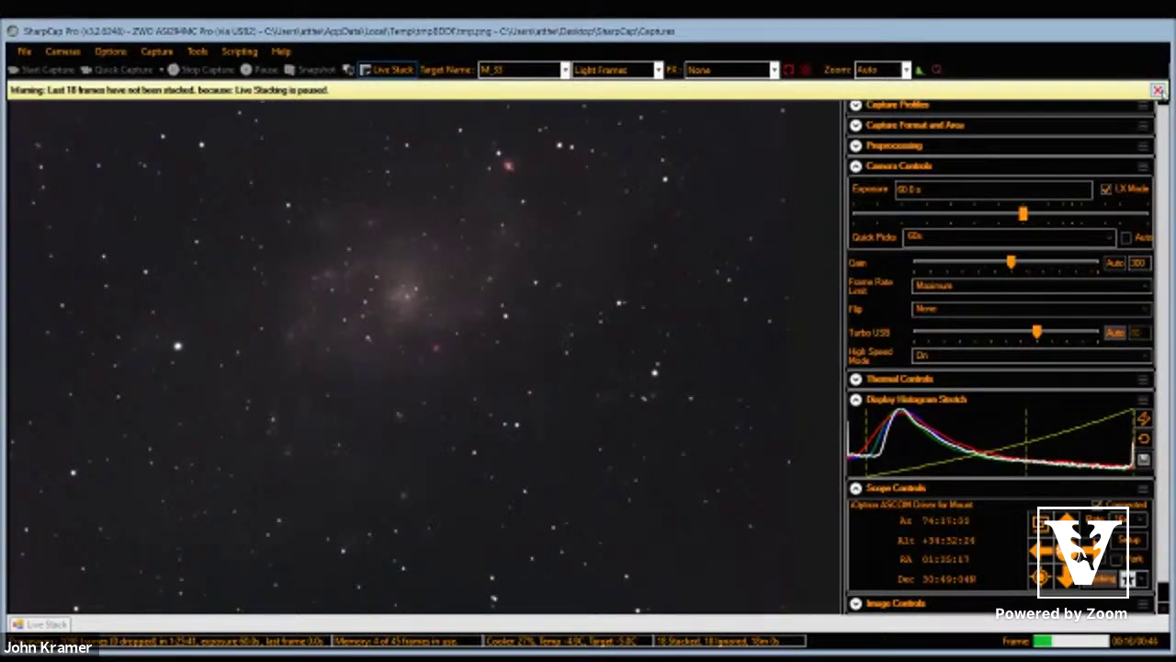
Dismiss the warning bar about frames not being stacked while Live Stacking is paused.
click(1157, 90)
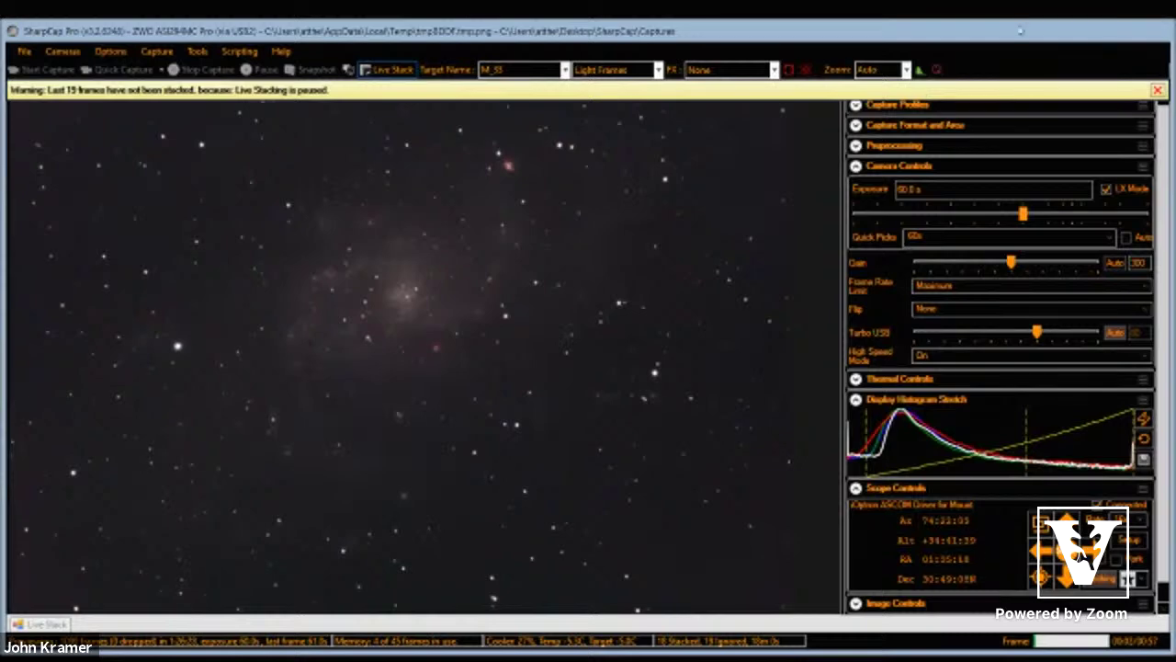
click(1159, 91)
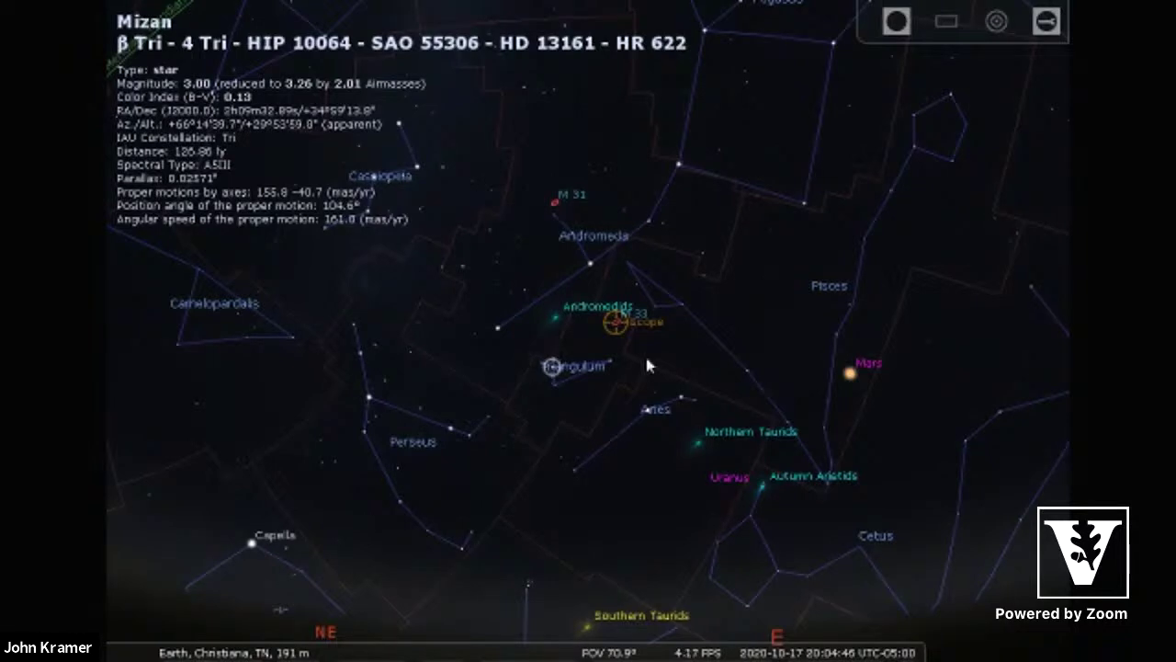
Examine the sky around M 33 up close, select the Scope marker, and return to the wide constellation view.
scroll(647, 351, up, 5)
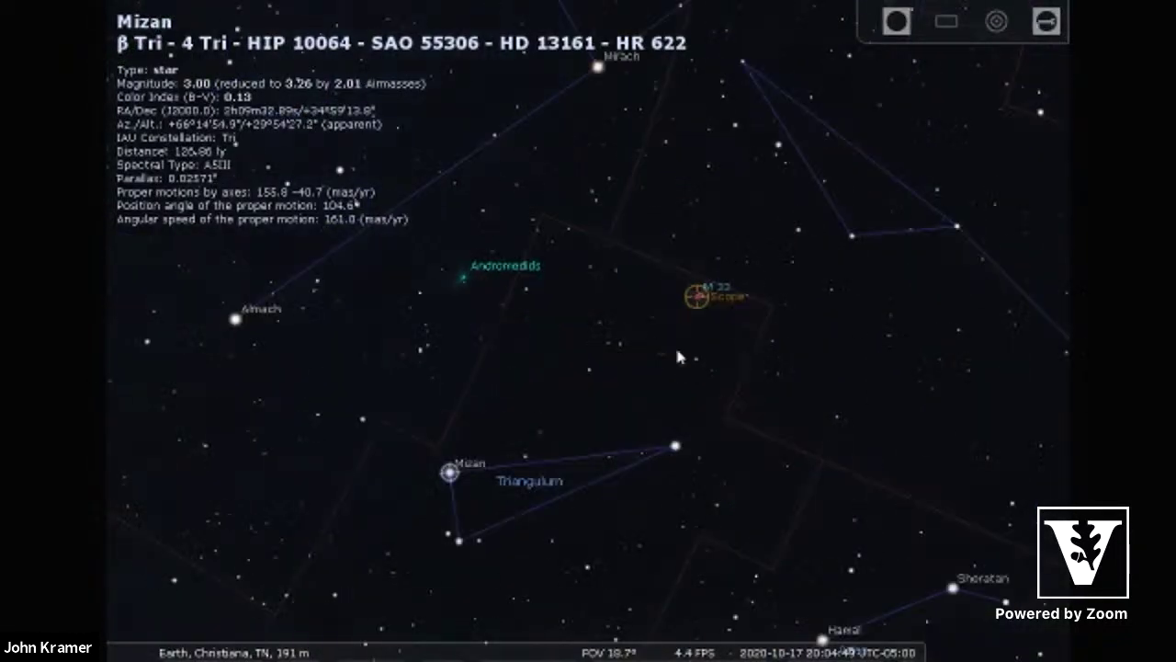
click(698, 299)
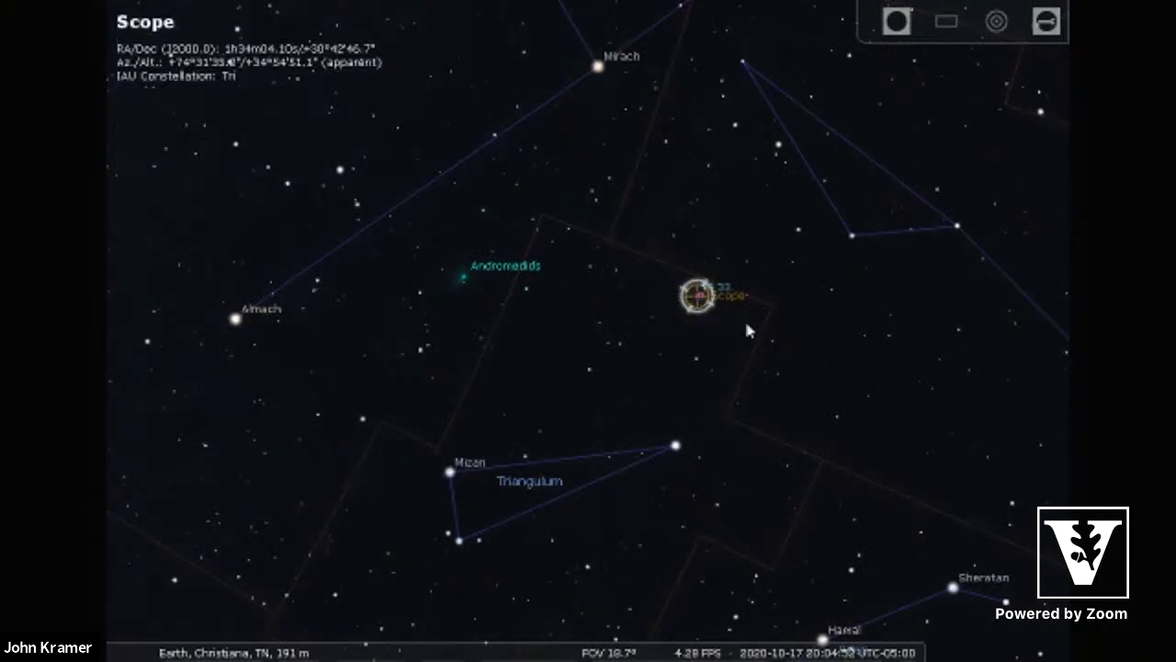
drag(746, 338, 691, 350)
scroll(685, 355, down, 2)
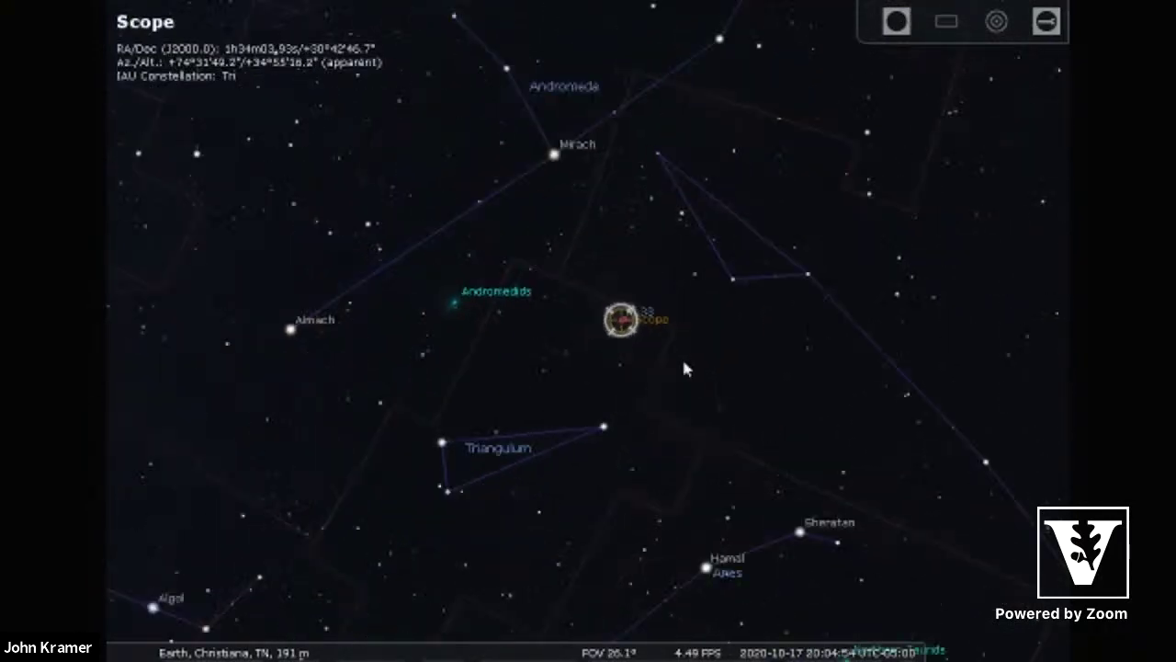
scroll(684, 368, down, 6)
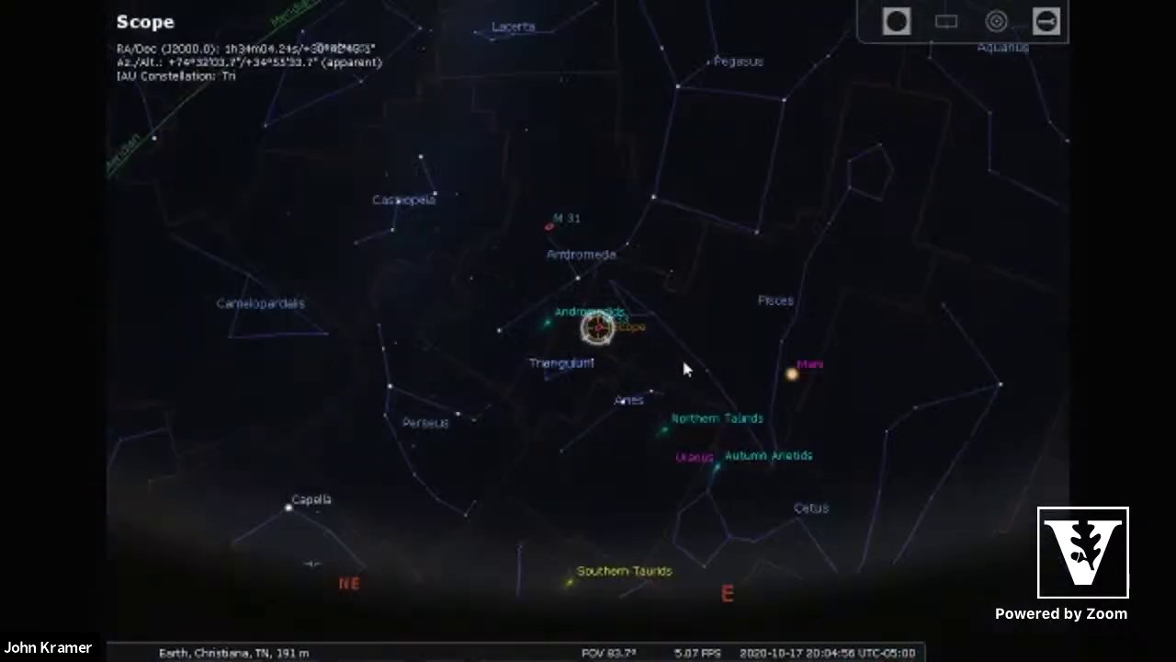
scroll(708, 343, up, 1)
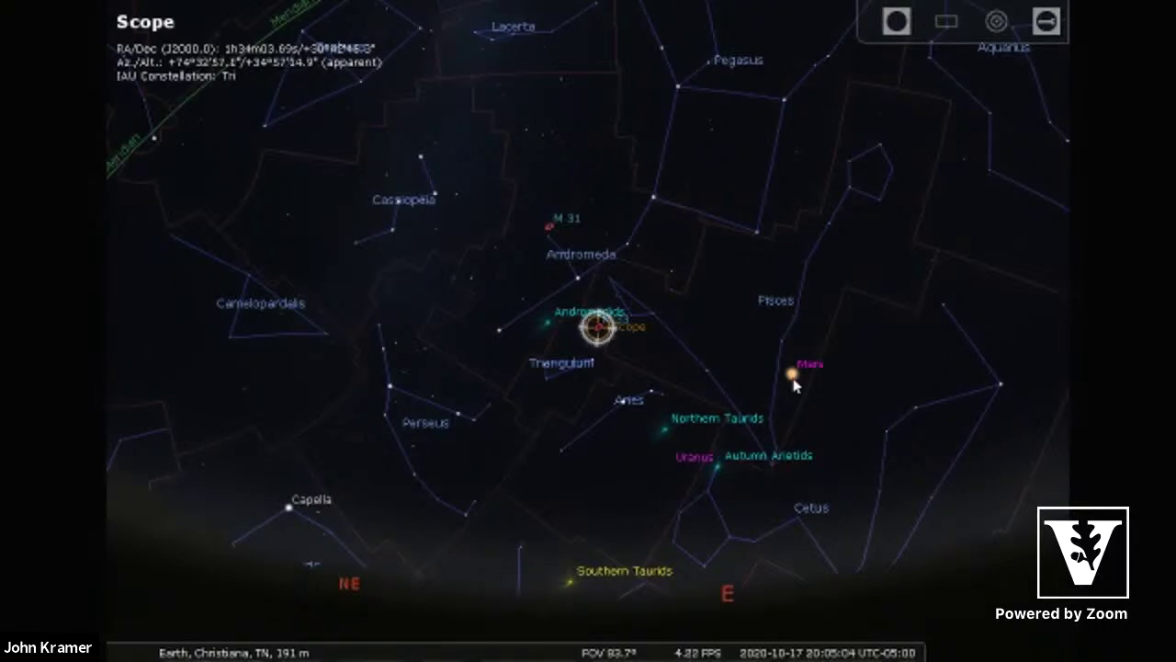
mouse_move(820, 317)
mouse_down()
mouse_move(734, 374)
mouse_move(782, 424)
mouse_move(873, 345)
mouse_move(835, 309)
mouse_up()
mouse_move(687, 63)
mouse_down()
mouse_move(651, 194)
mouse_move(754, 224)
mouse_move(787, 96)
mouse_move(691, 90)
mouse_up()
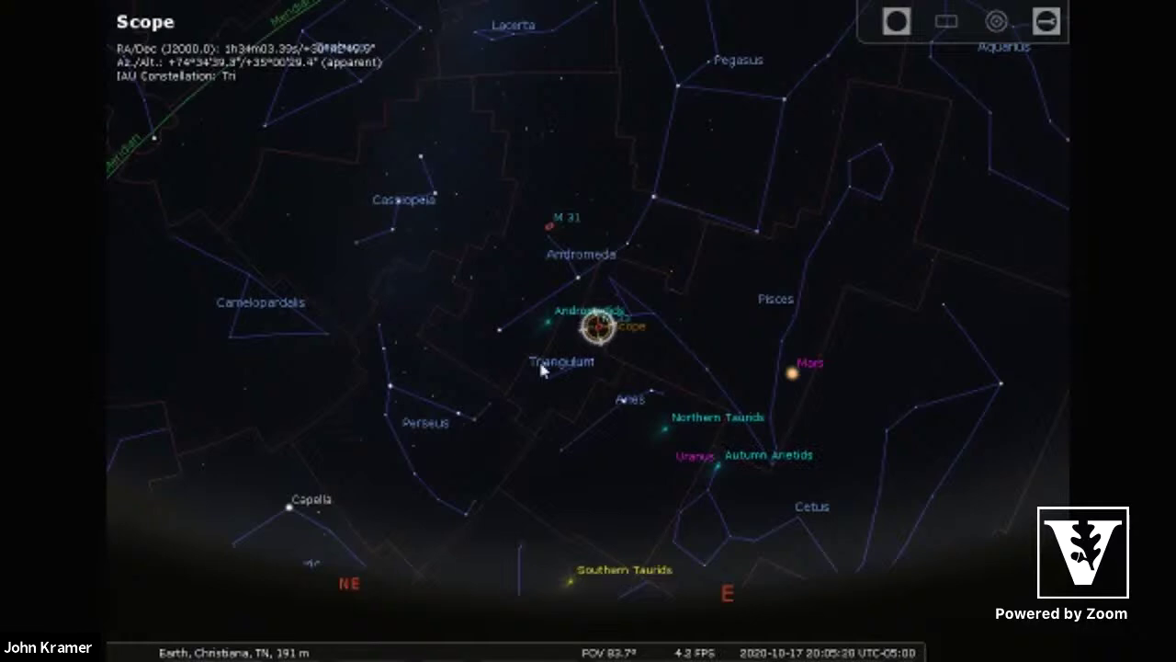
drag(480, 420, 437, 439)
Draw freehand blue circles around the stars Alpheratz and Mirach in the enlarged Andromeda region of the chart.
scroll(435, 423, up, 3)
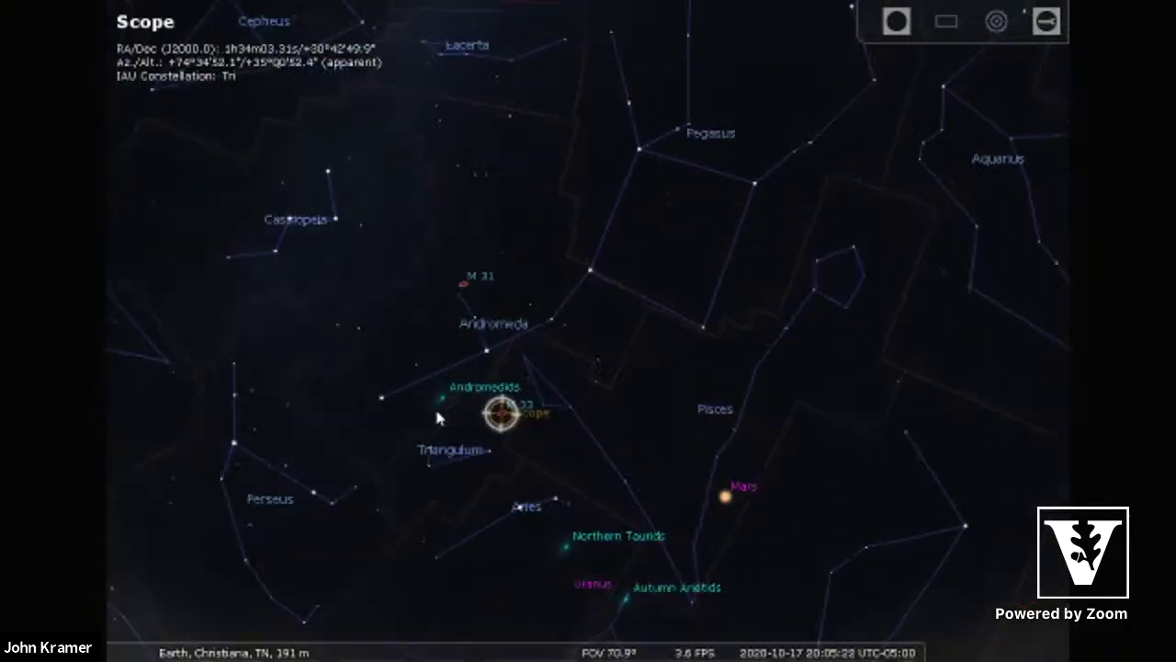
scroll(410, 423, up, 2)
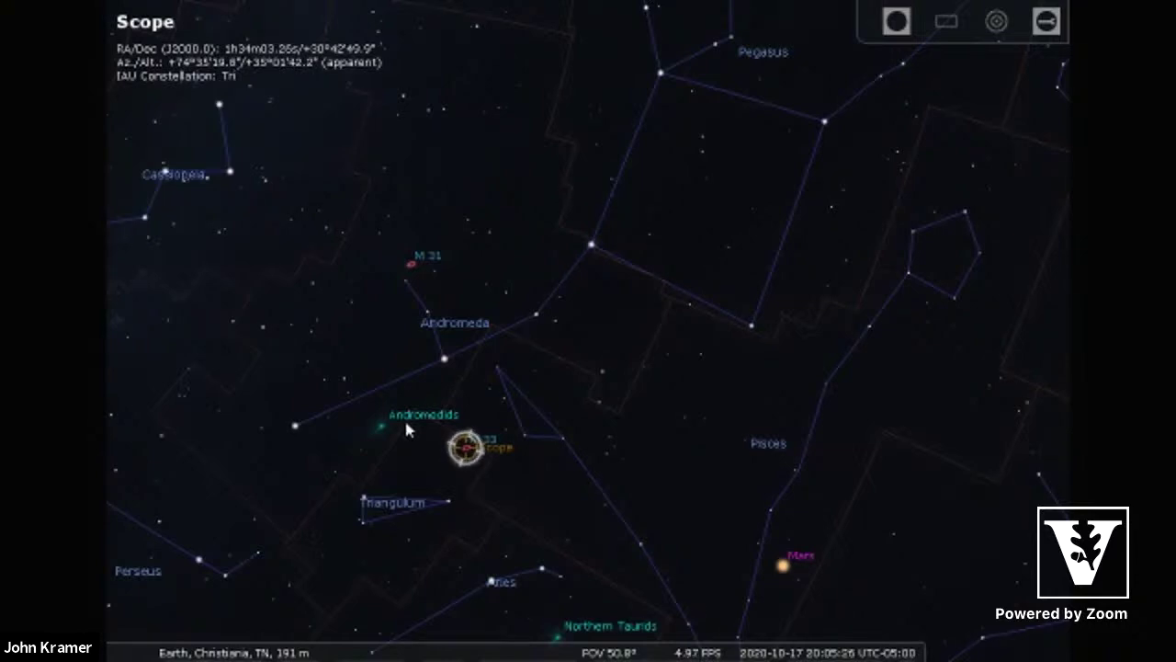
scroll(407, 429, up, 2)
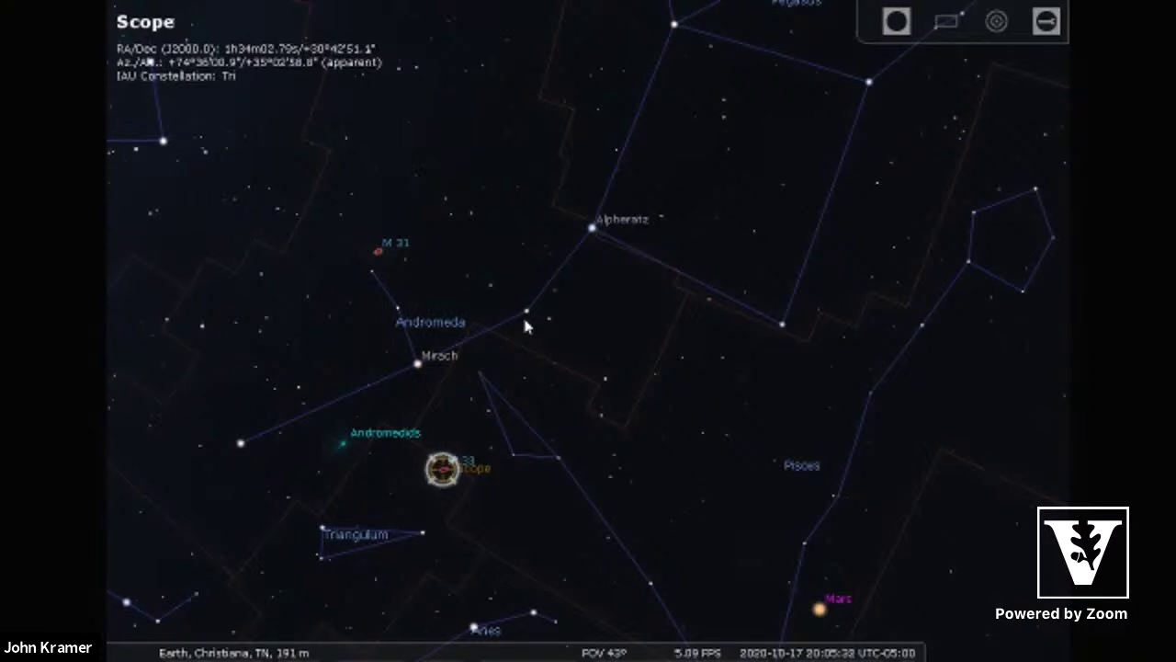
mouse_move(589, 198)
mouse_down()
mouse_move(554, 235)
mouse_move(652, 233)
mouse_move(603, 193)
mouse_up()
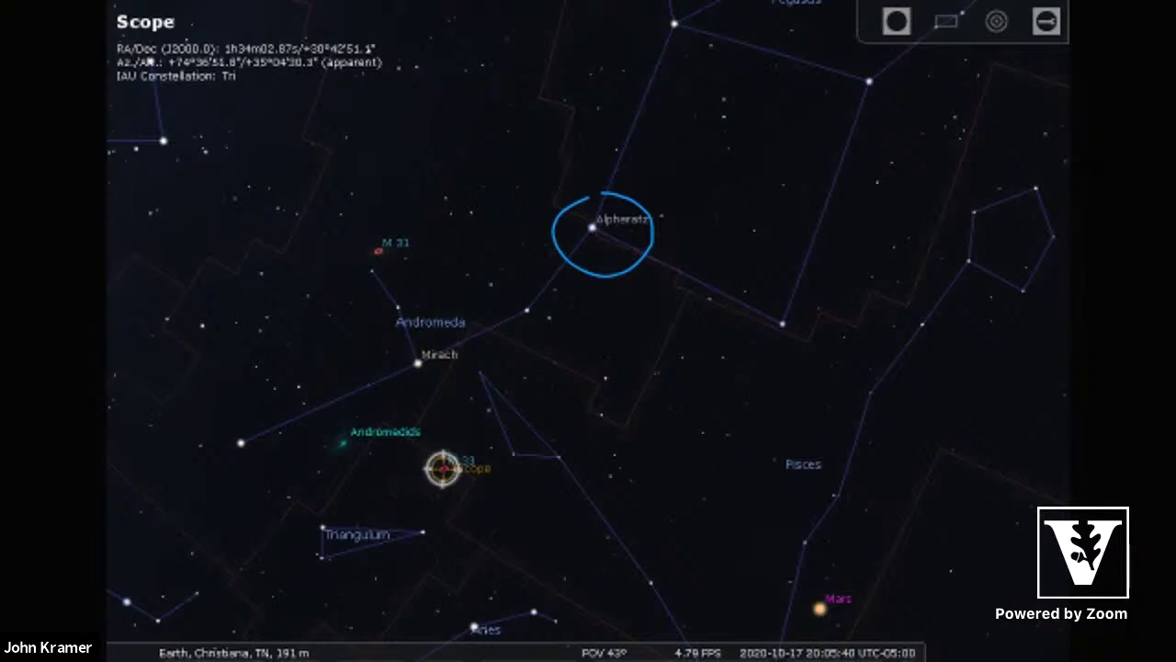
mouse_move(438, 338)
mouse_down()
mouse_move(369, 390)
mouse_move(482, 366)
mouse_move(449, 328)
mouse_up()
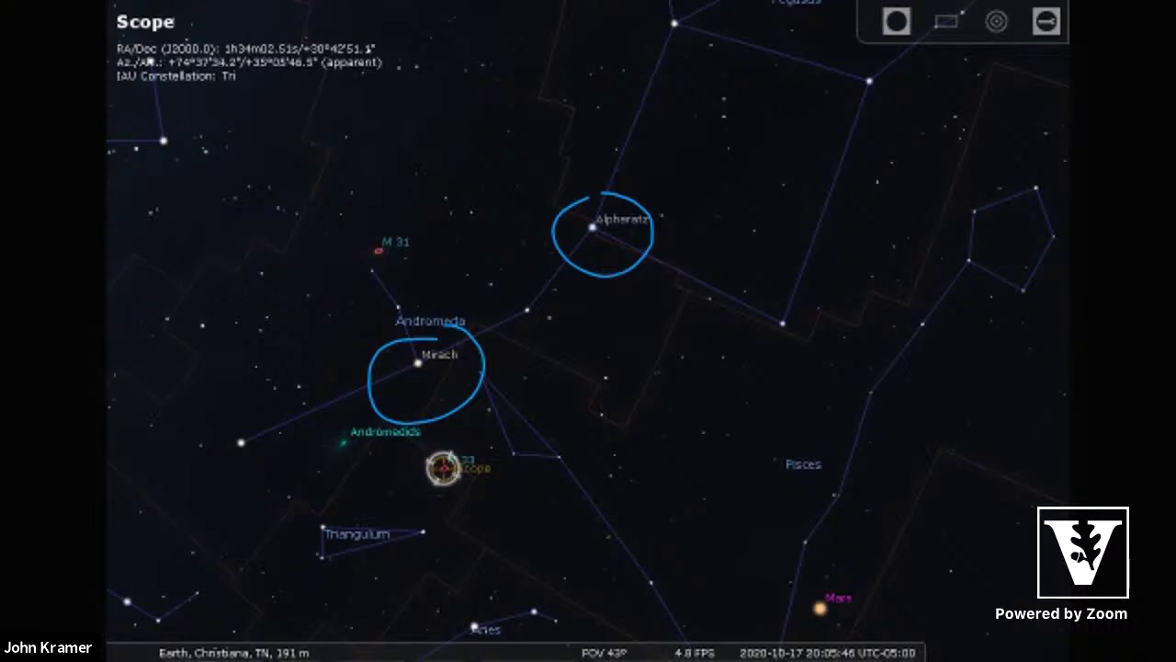
Draw a freehand blue box around the Triangulum constellation and enlarge the chart area between Mirach and Triangulum around M 33.
mouse_move(274, 485)
mouse_down()
mouse_move(275, 579)
mouse_move(484, 574)
mouse_move(456, 492)
mouse_move(285, 492)
mouse_up()
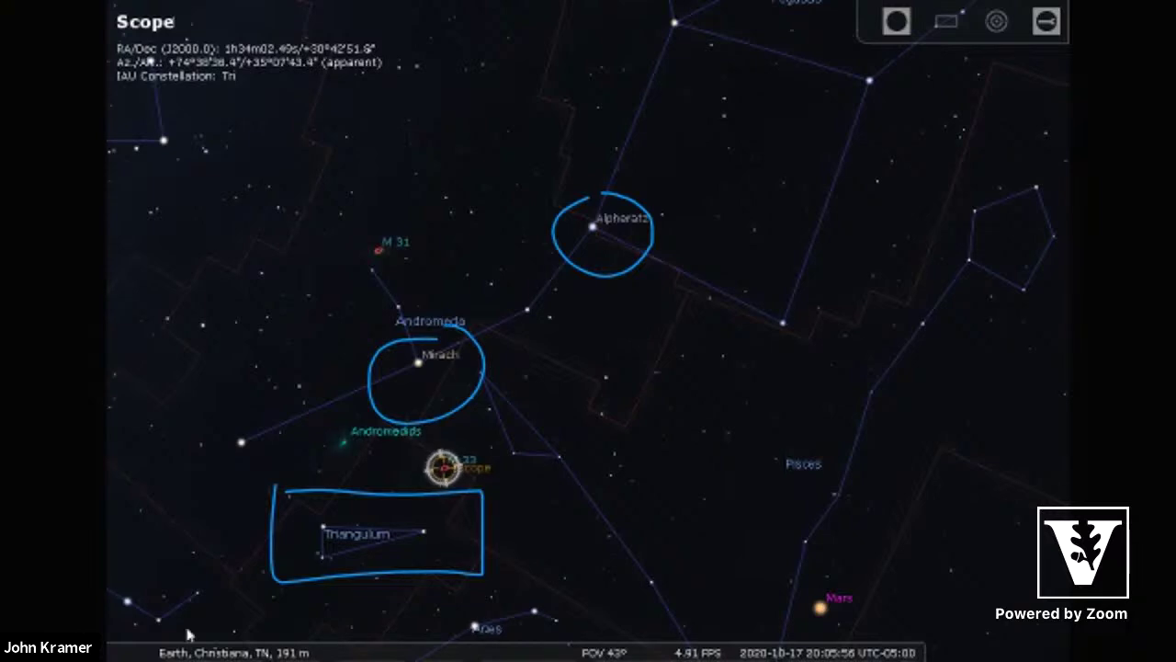
scroll(381, 557, up, 2)
drag(373, 588, 430, 446)
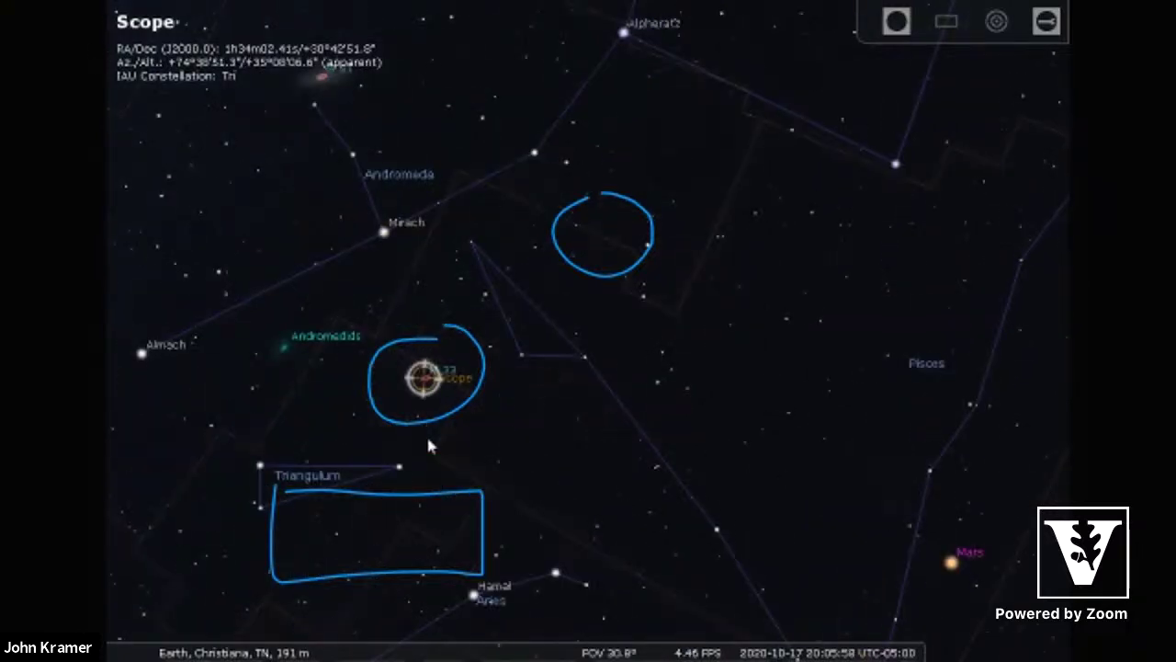
scroll(372, 487, up, 2)
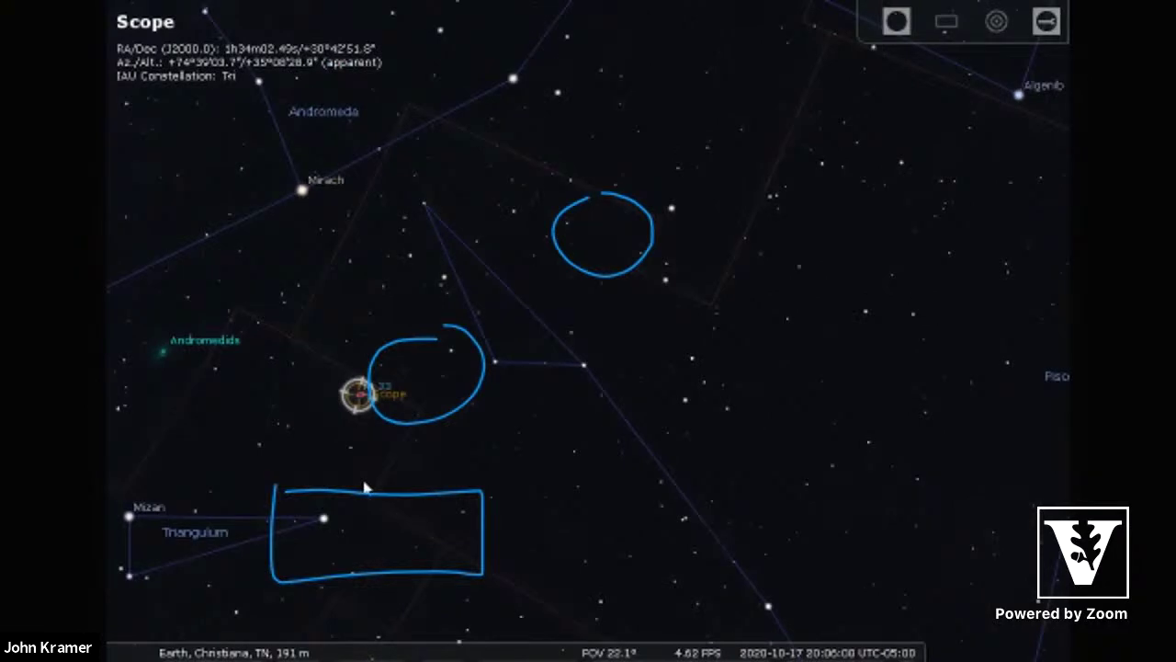
drag(365, 487, 634, 376)
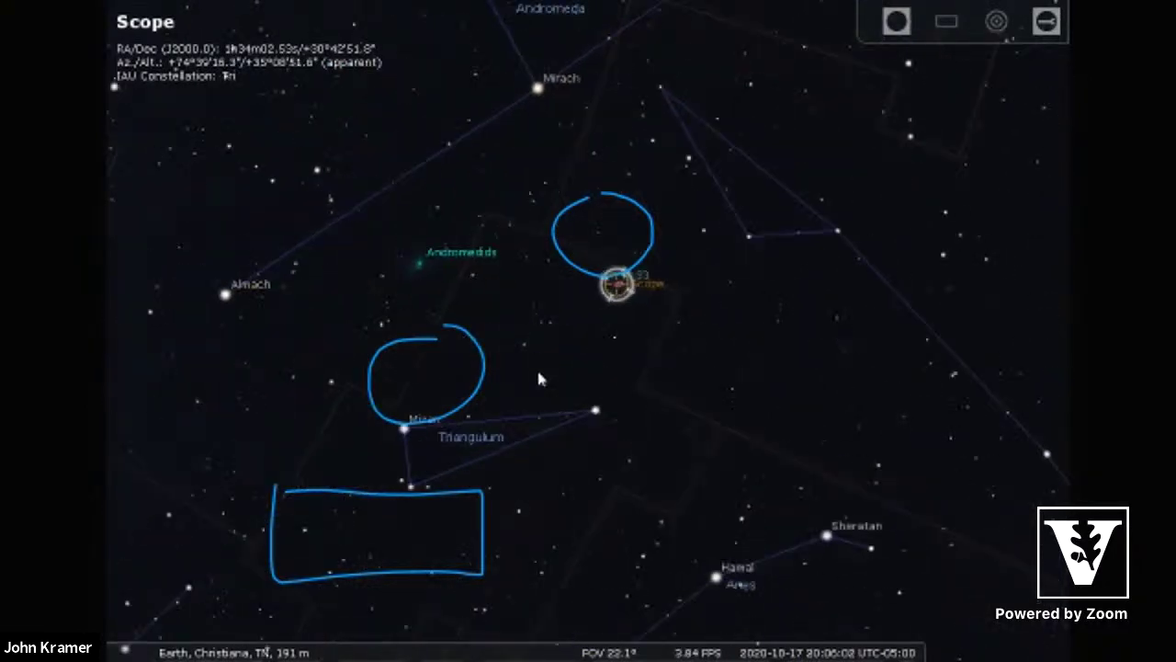
scroll(540, 379, up, 1)
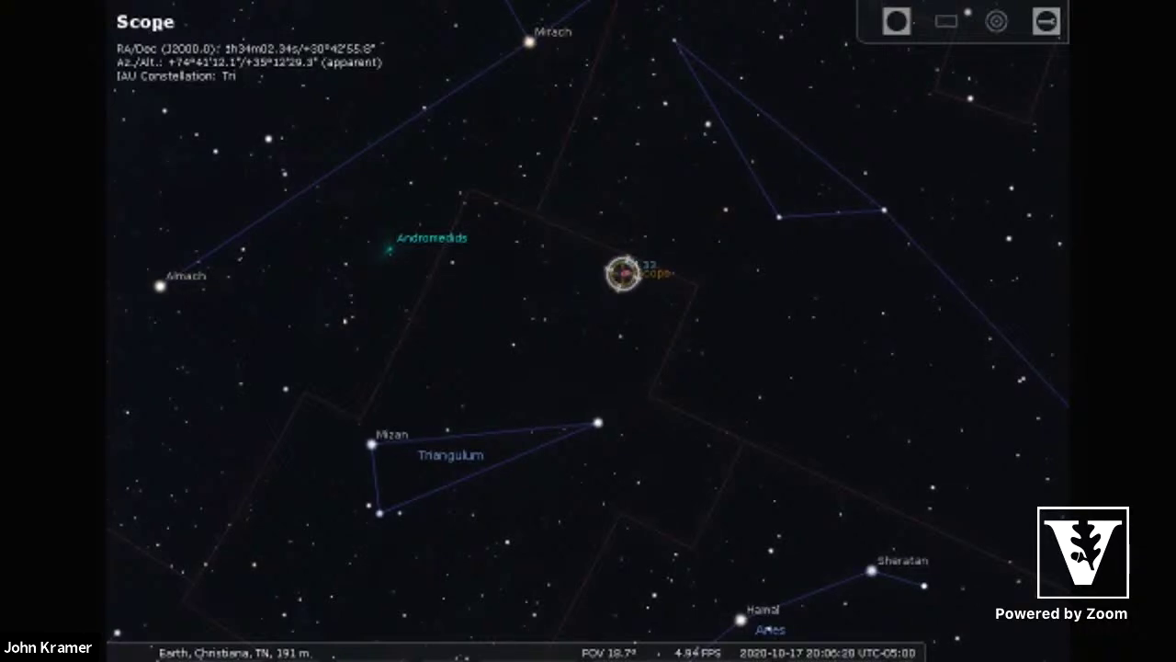
Draw freehand blue circles around Mirach and the star at Triangulum's narrow tip, and trace the Triangulum triangle.
drag(814, 274, 809, 377)
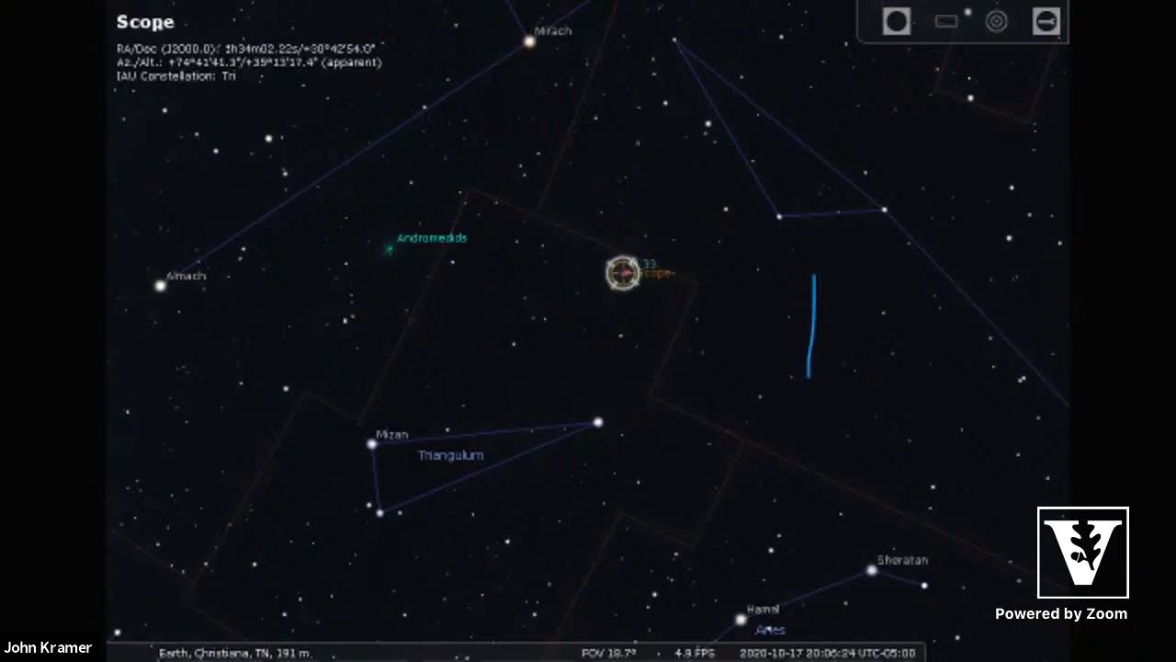
mouse_move(591, 25)
mouse_down()
mouse_move(526, 22)
mouse_move(625, 75)
mouse_move(581, 11)
mouse_up()
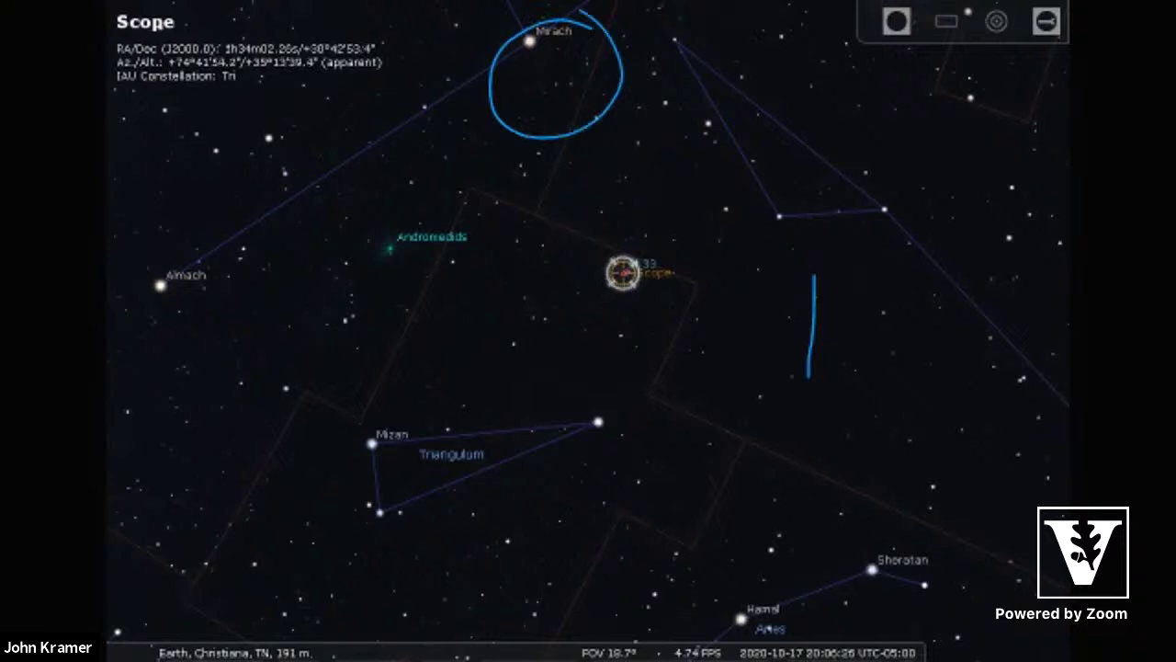
mouse_move(635, 371)
mouse_down()
mouse_move(566, 367)
mouse_move(637, 499)
mouse_move(580, 346)
mouse_up()
mouse_move(377, 429)
mouse_down()
mouse_move(622, 404)
mouse_move(381, 517)
mouse_move(373, 443)
mouse_move(379, 517)
mouse_up()
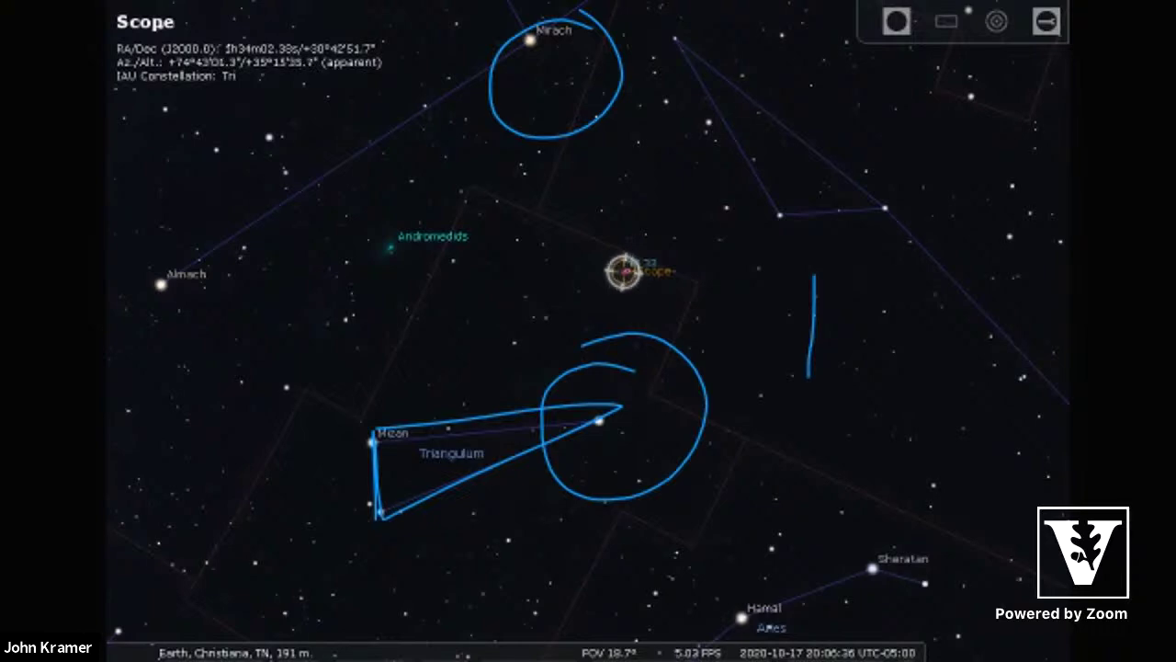
Draw a blue arrow from Mirach to Triangulum's tip star and mark the location of M 33 near its midpoint.
drag(538, 59, 601, 390)
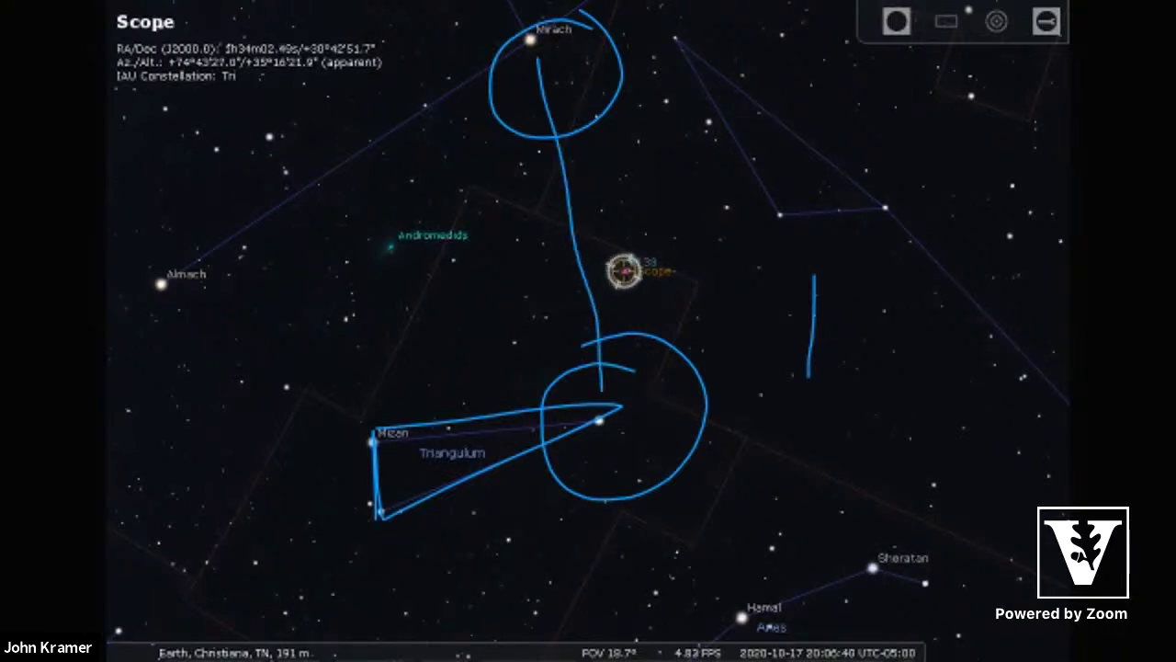
mouse_move(574, 379)
mouse_down()
mouse_move(625, 386)
mouse_move(635, 366)
mouse_up()
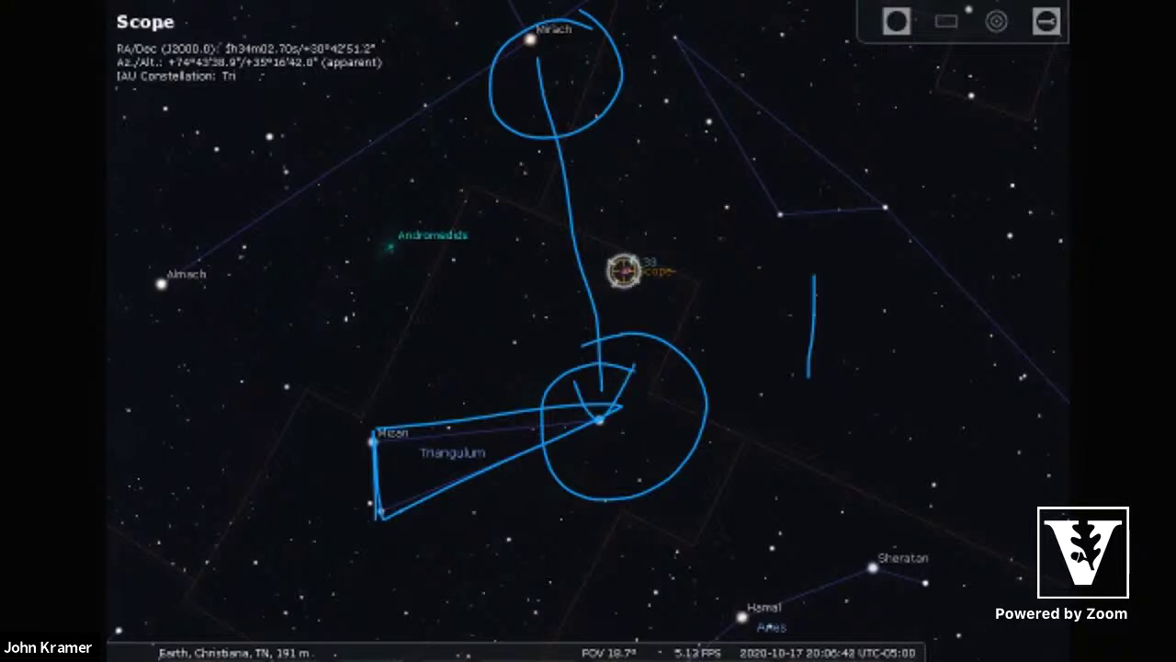
mouse_move(589, 274)
mouse_down()
mouse_move(554, 303)
mouse_move(589, 293)
mouse_up()
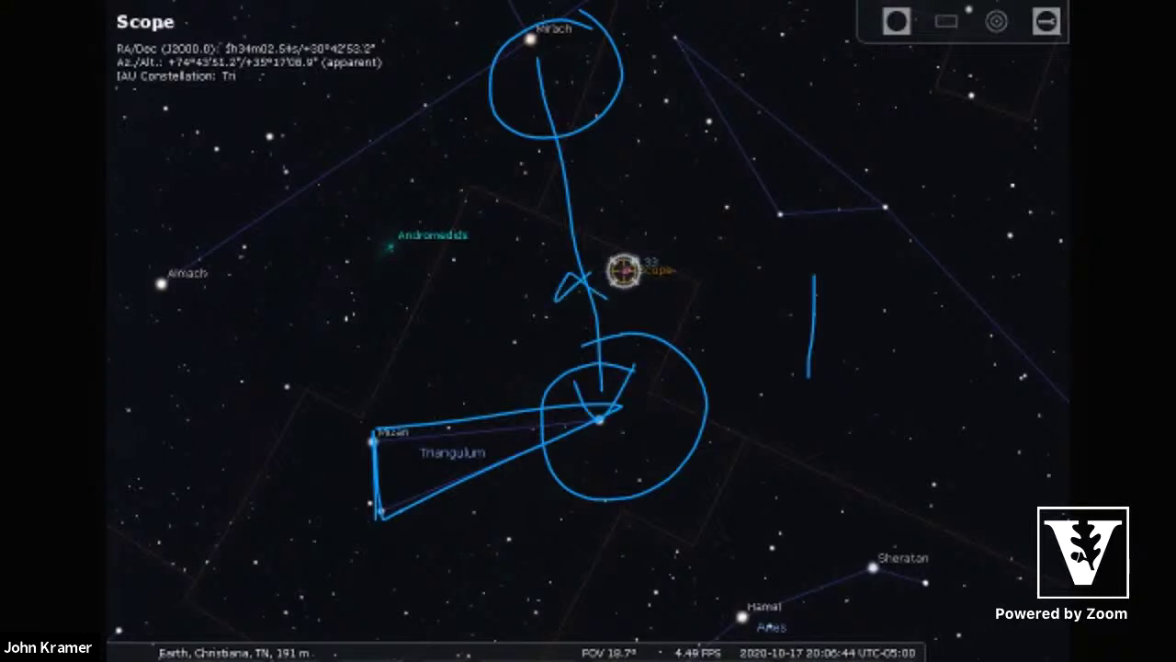
mouse_move(667, 223)
mouse_down()
mouse_move(491, 294)
mouse_move(759, 251)
mouse_move(577, 230)
mouse_up()
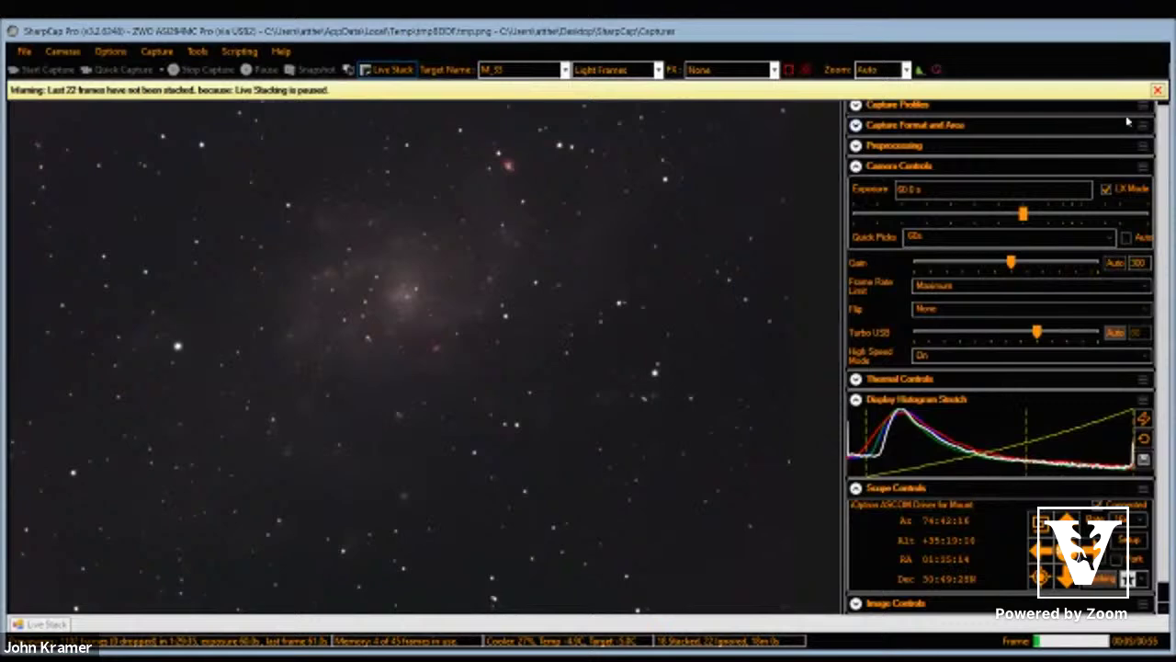
In SharpCap, resume the paused live stacking of M_33 and dismiss the warning bars about unstacked frames.
click(1158, 90)
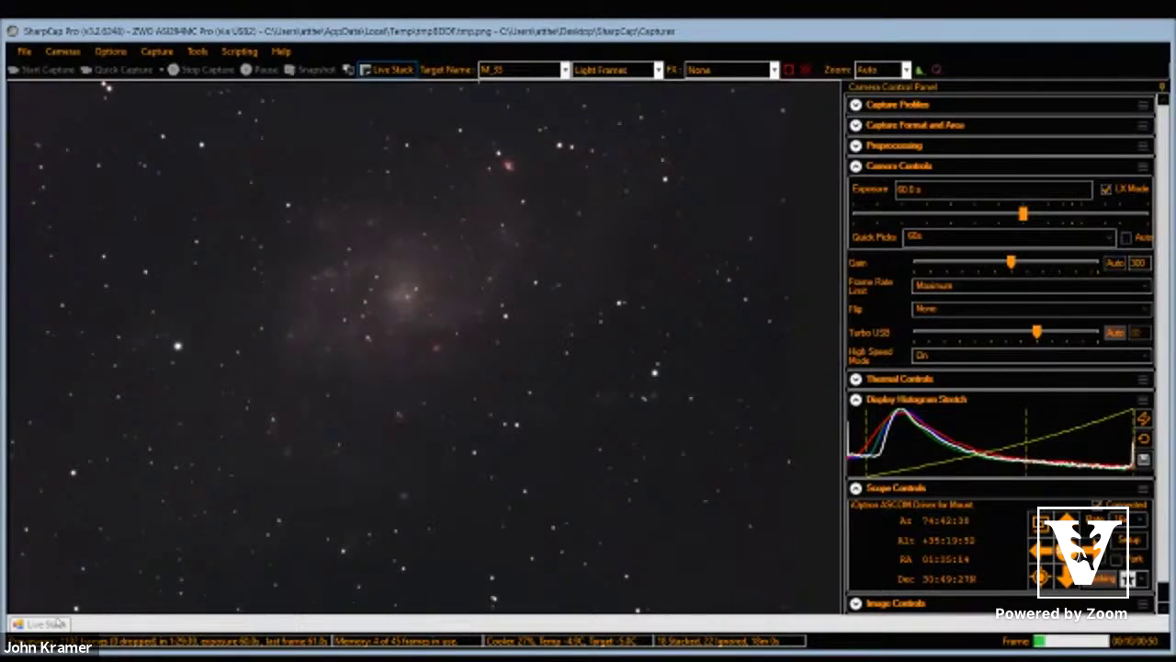
click(37, 624)
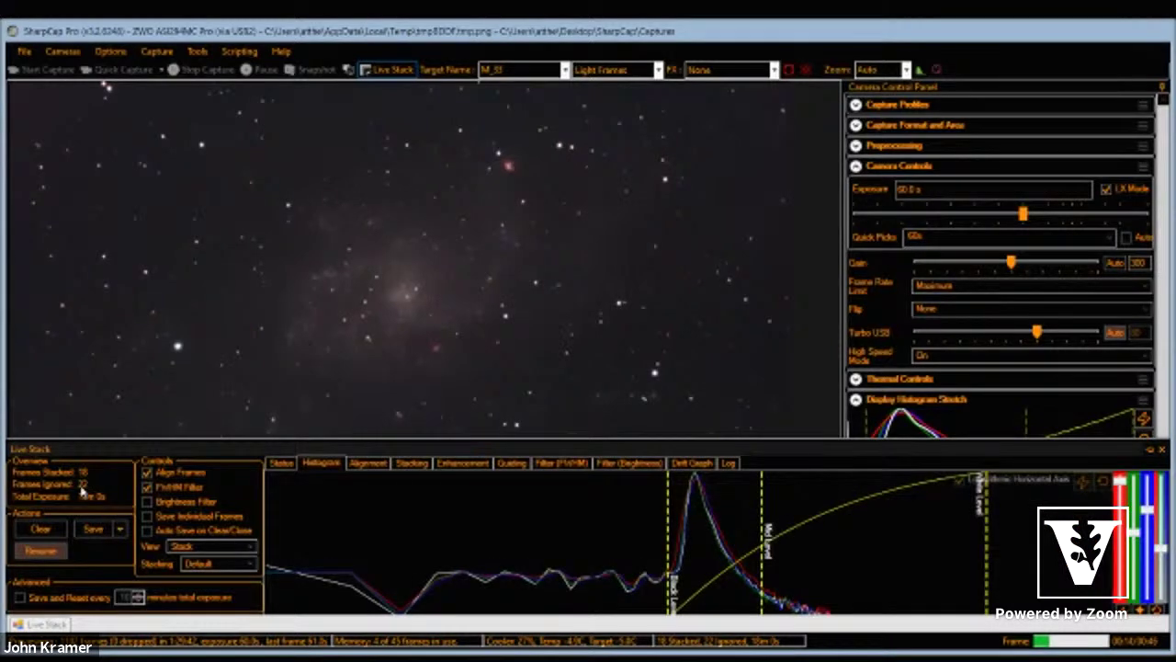
click(49, 553)
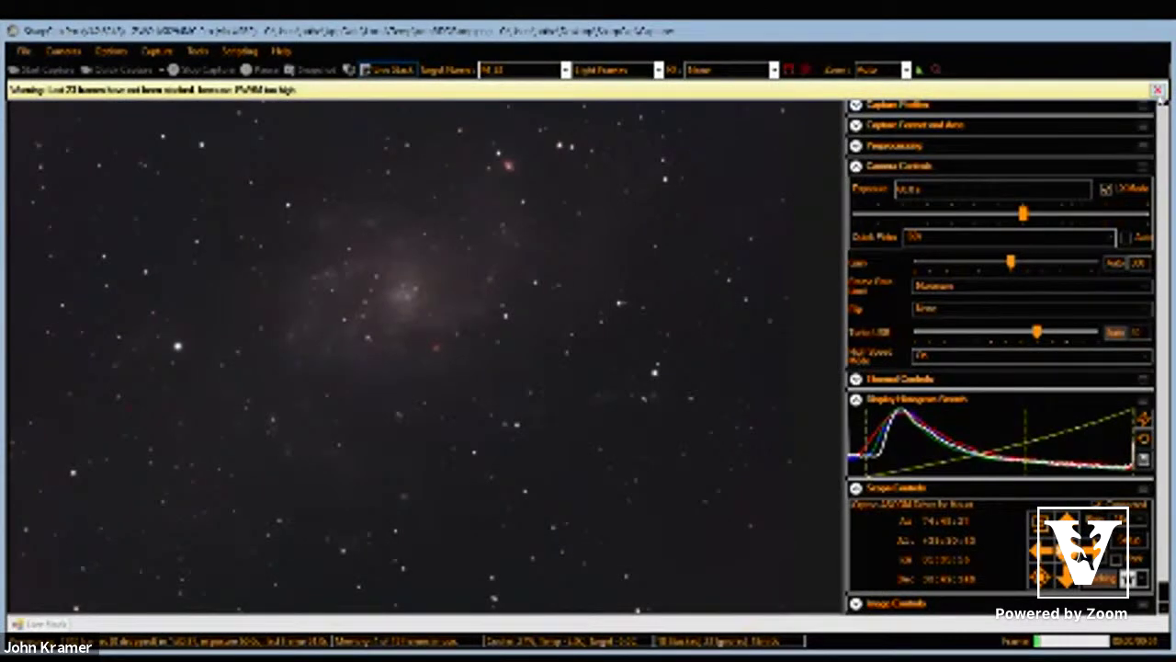
click(1157, 91)
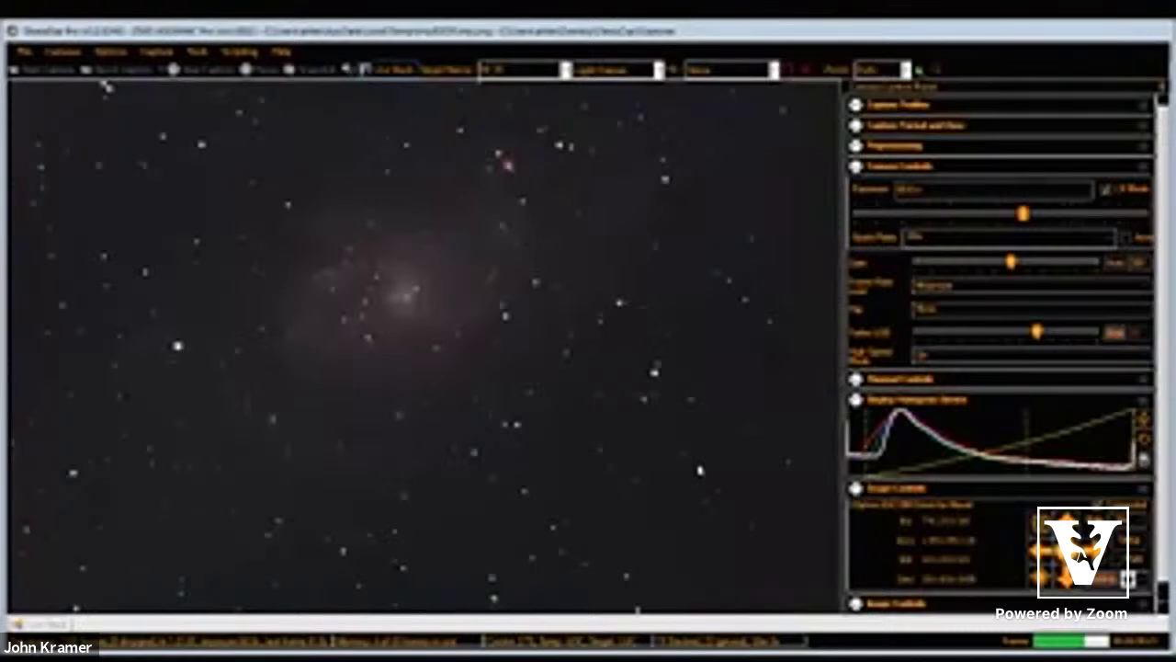
Trace M33's two spiral arms in blue, circling the reddish nebula at one arm's end, and dismiss the FWHM warning bar.
mouse_move(409, 252)
mouse_down()
mouse_move(329, 279)
mouse_move(288, 343)
mouse_move(288, 427)
mouse_move(298, 451)
mouse_move(344, 485)
mouse_move(430, 485)
mouse_up()
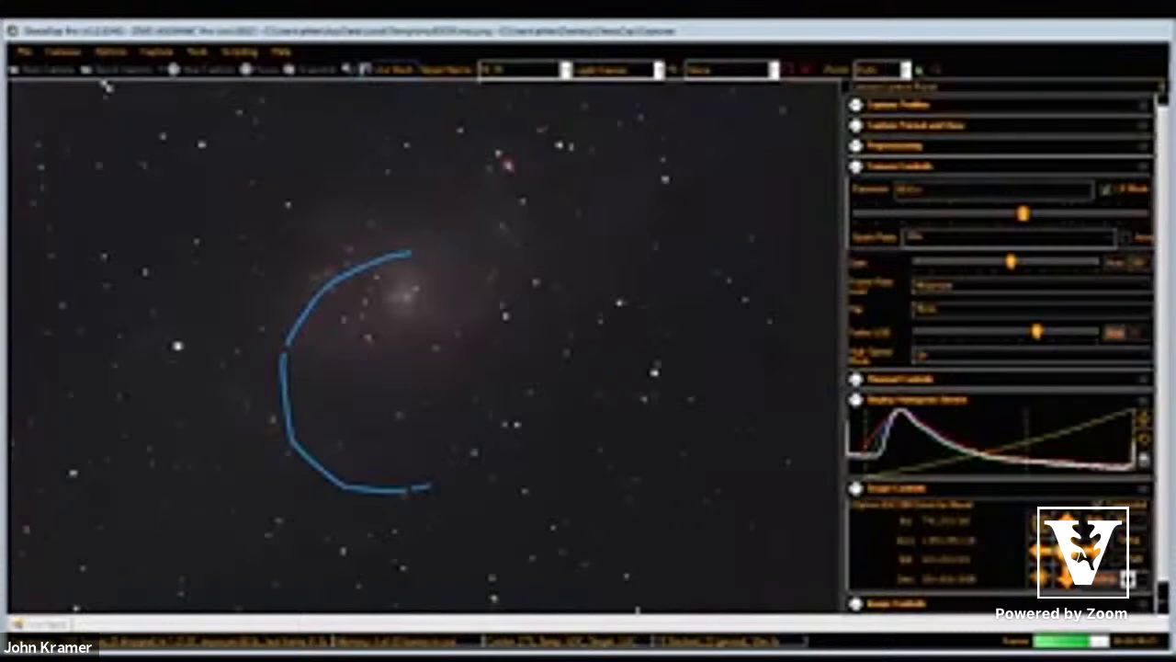
mouse_move(395, 281)
mouse_down()
mouse_move(384, 326)
mouse_move(428, 347)
mouse_move(483, 327)
mouse_move(513, 299)
mouse_move(535, 214)
mouse_move(524, 199)
mouse_move(475, 200)
mouse_move(461, 131)
mouse_move(538, 112)
mouse_move(570, 166)
mouse_move(562, 188)
mouse_move(529, 200)
mouse_up()
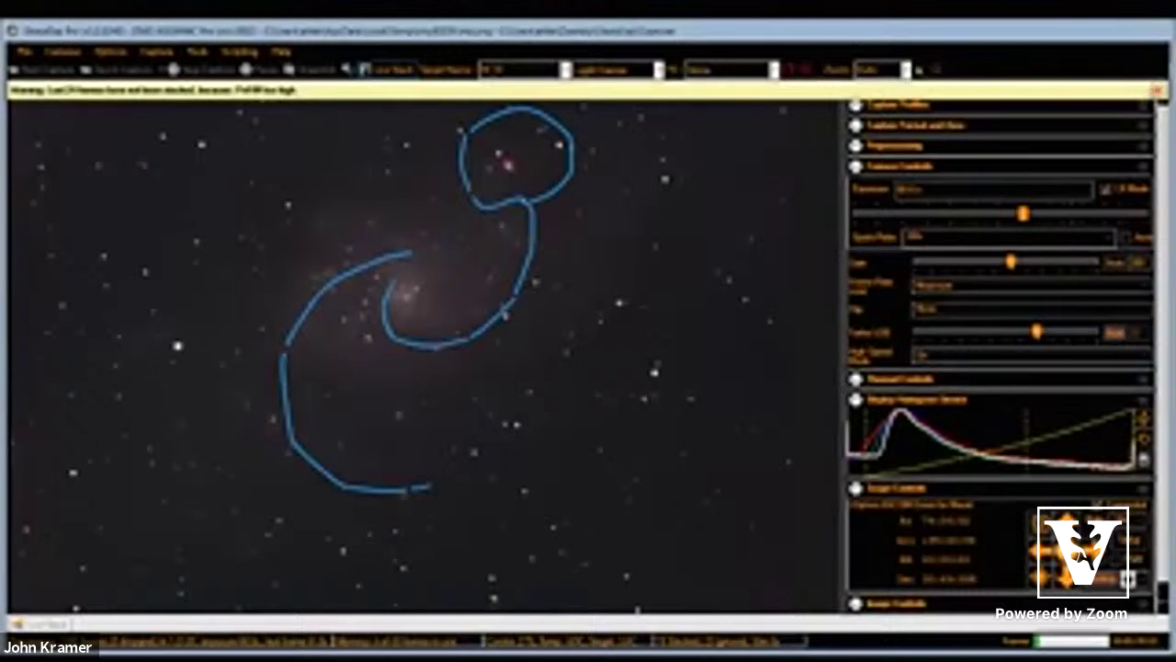
click(1156, 90)
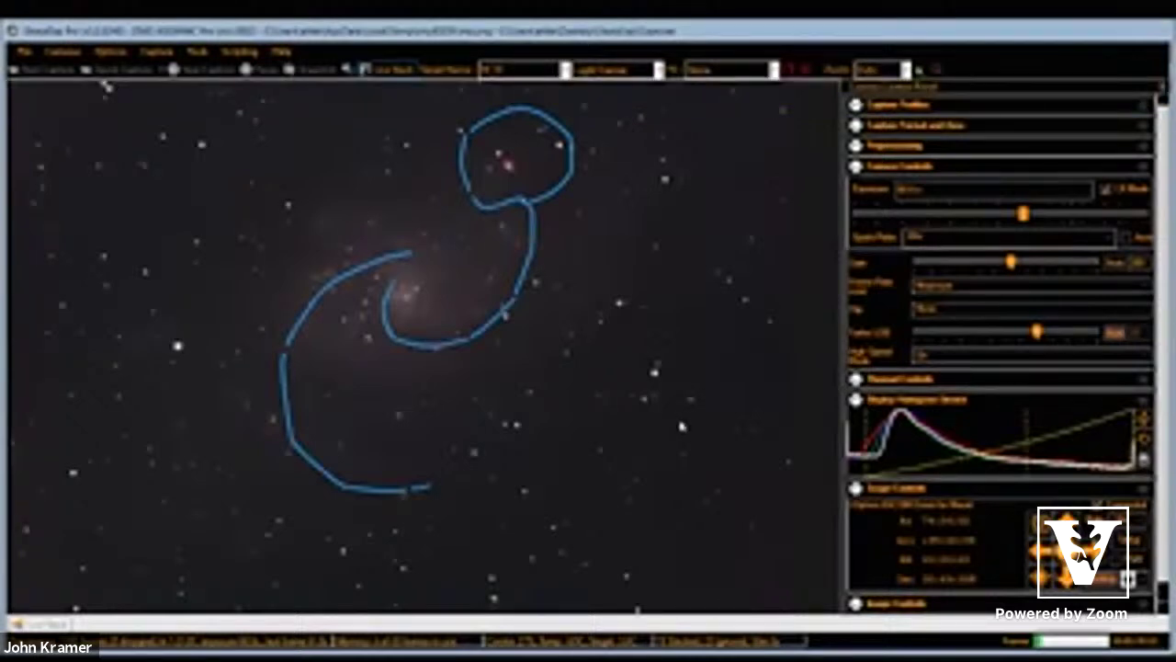